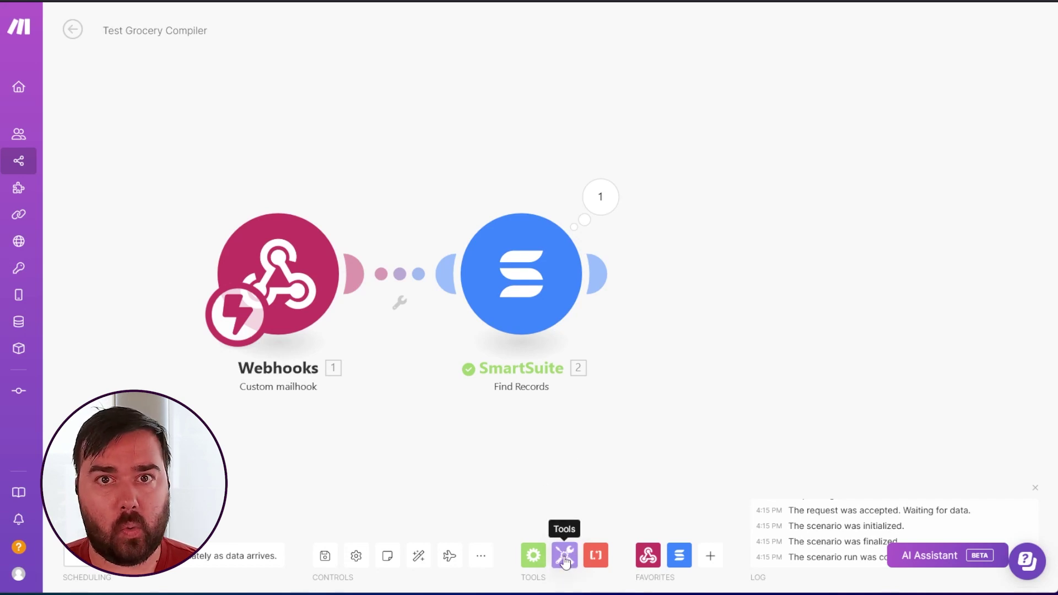
# Step: Add a Set variable module from Tools after the SmartSuite Find Records module
pyautogui.click(564, 559)
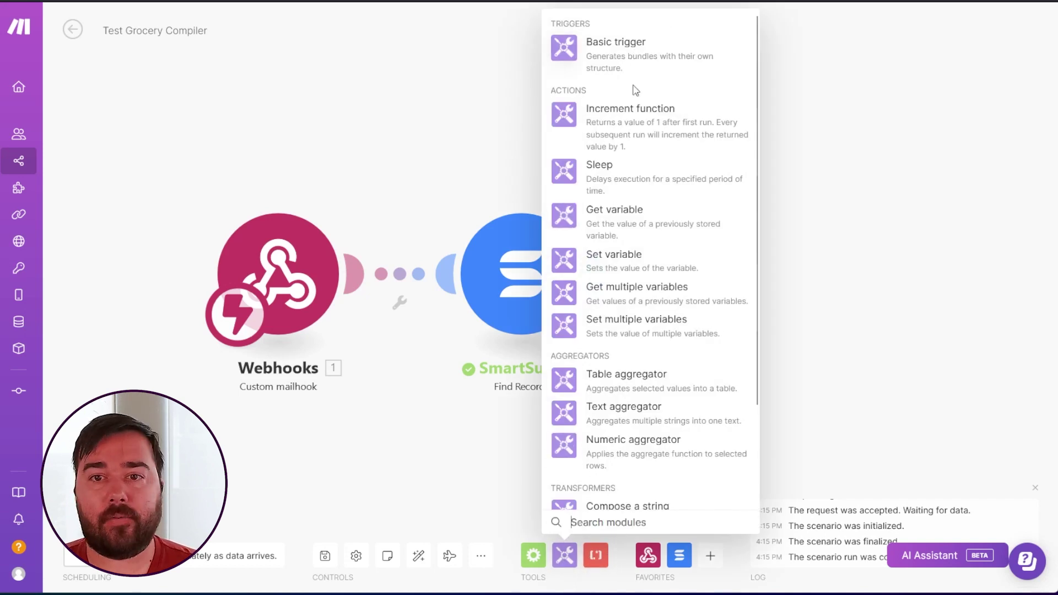
pyautogui.scroll(-1, 631, 132)
pyautogui.scroll(1, 633, 137)
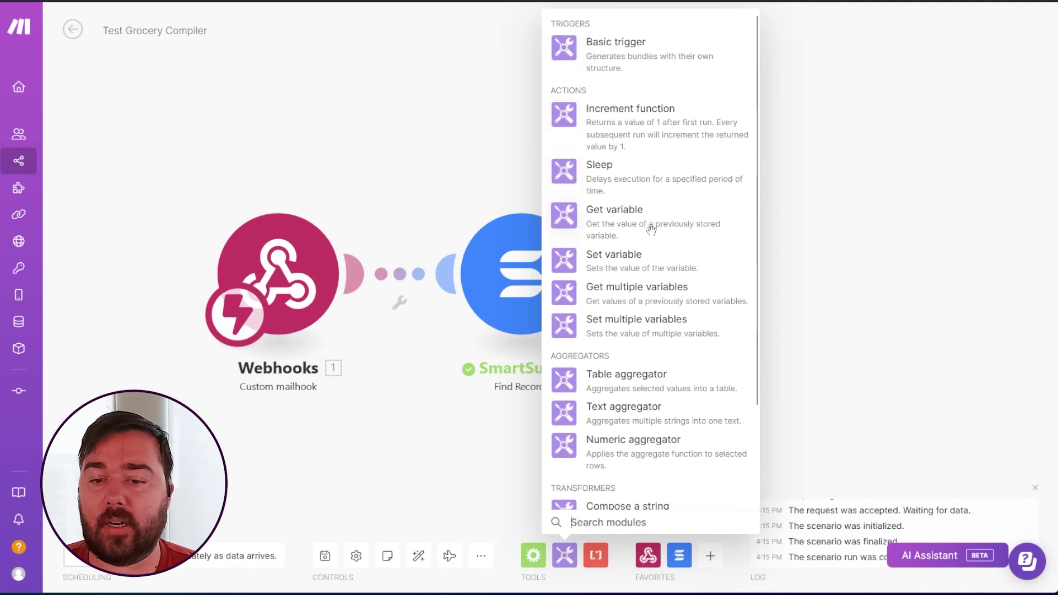
pyautogui.scroll(-1, 656, 408)
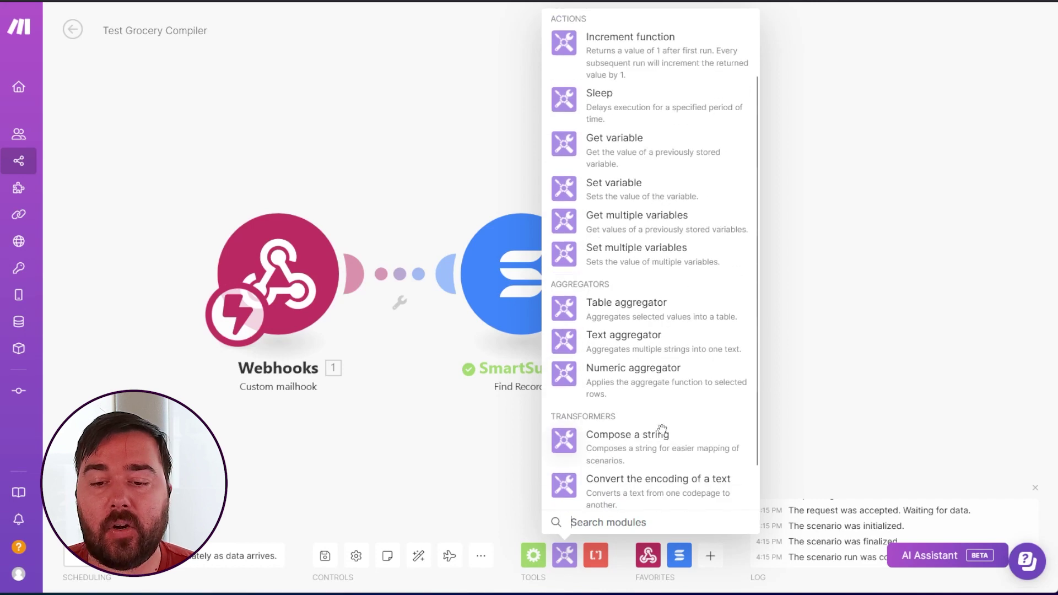
pyautogui.scroll(1, 647, 286)
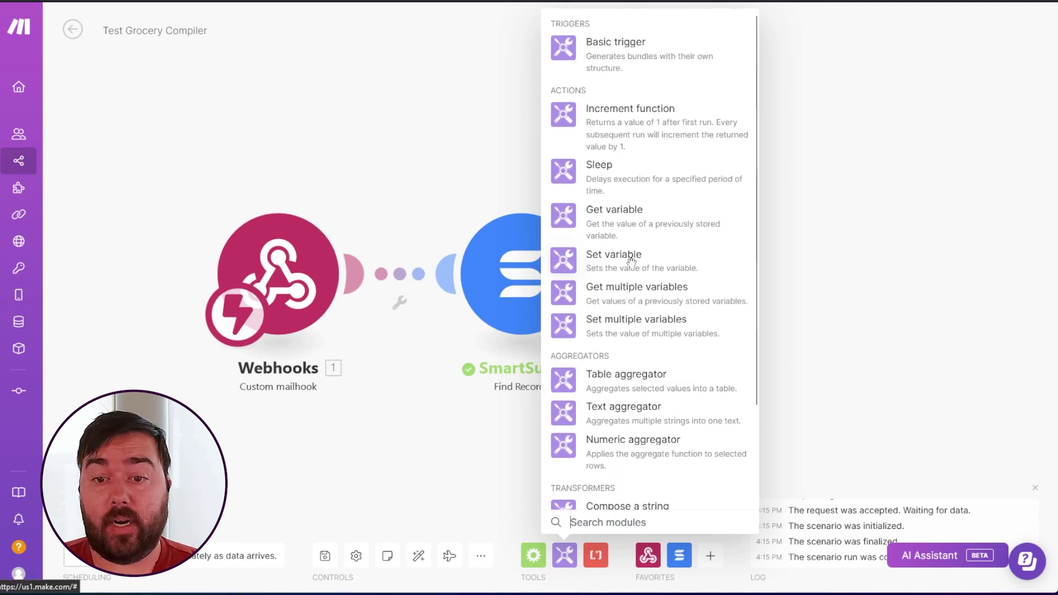
pyautogui.click(632, 259)
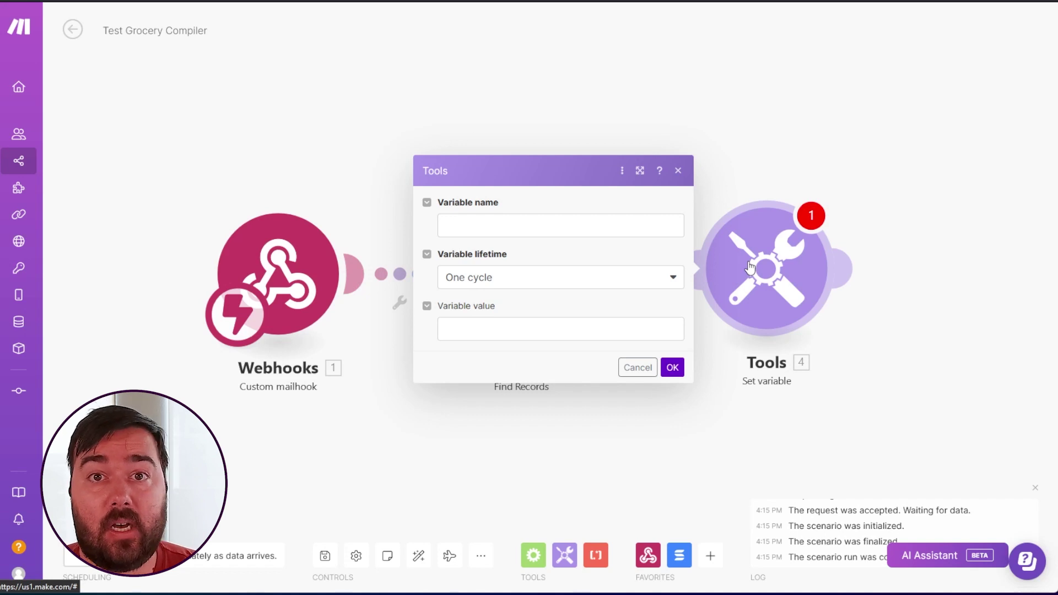
# Step: Name the variable "Grocery Item" and keep its lifetime at One cycle
pyautogui.click(588, 227)
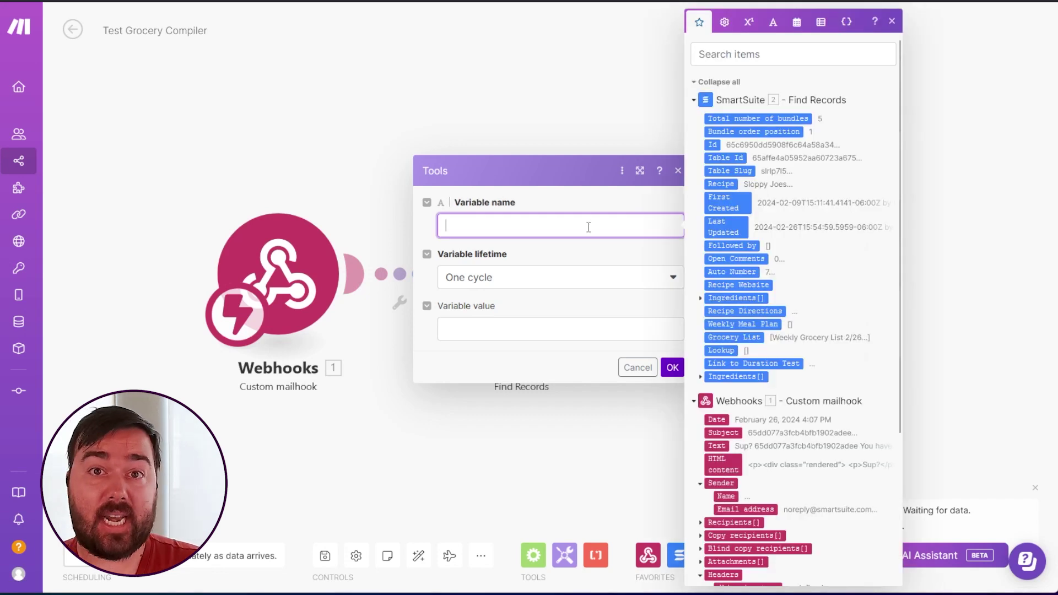
pyautogui.write('Groc')
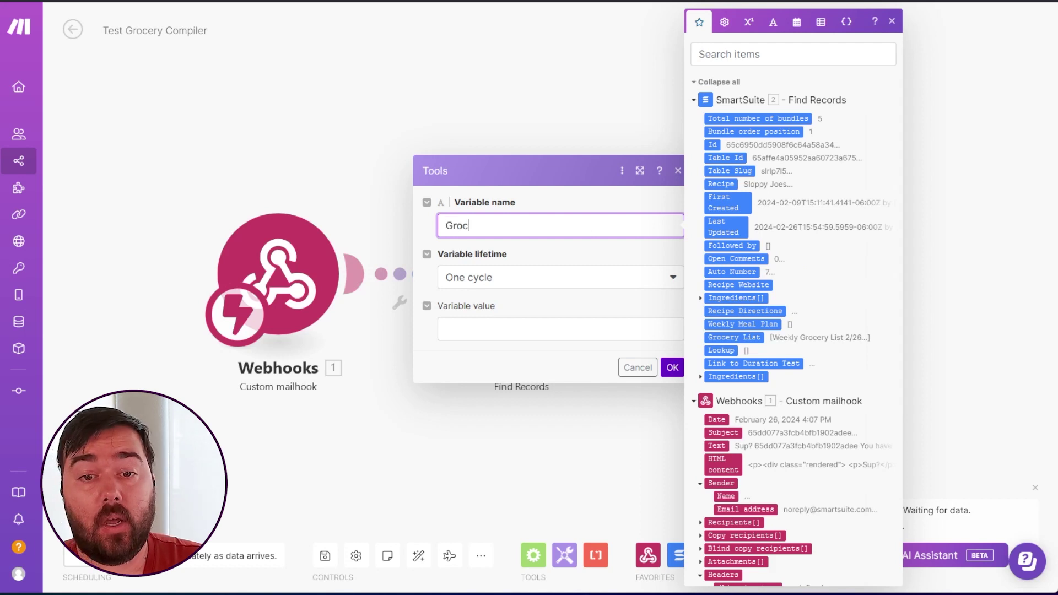
pyautogui.write('ery Item')
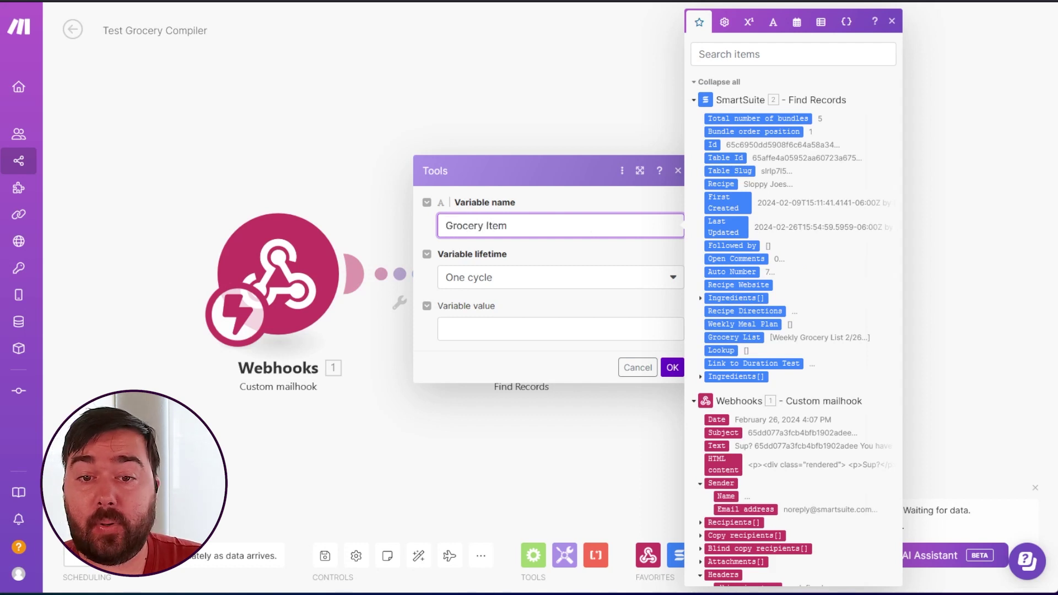
pyautogui.click(503, 279)
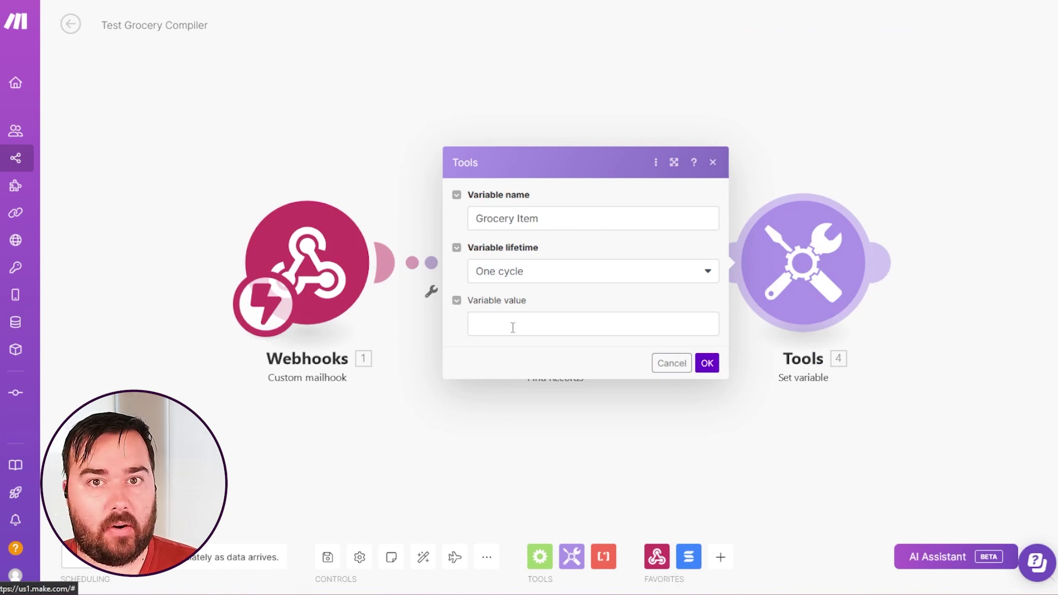
# Step: Search the mappable items for "ing" and insert SmartSuite's Ingredients[] array containing Item Description as the variable value
pyautogui.click(513, 327)
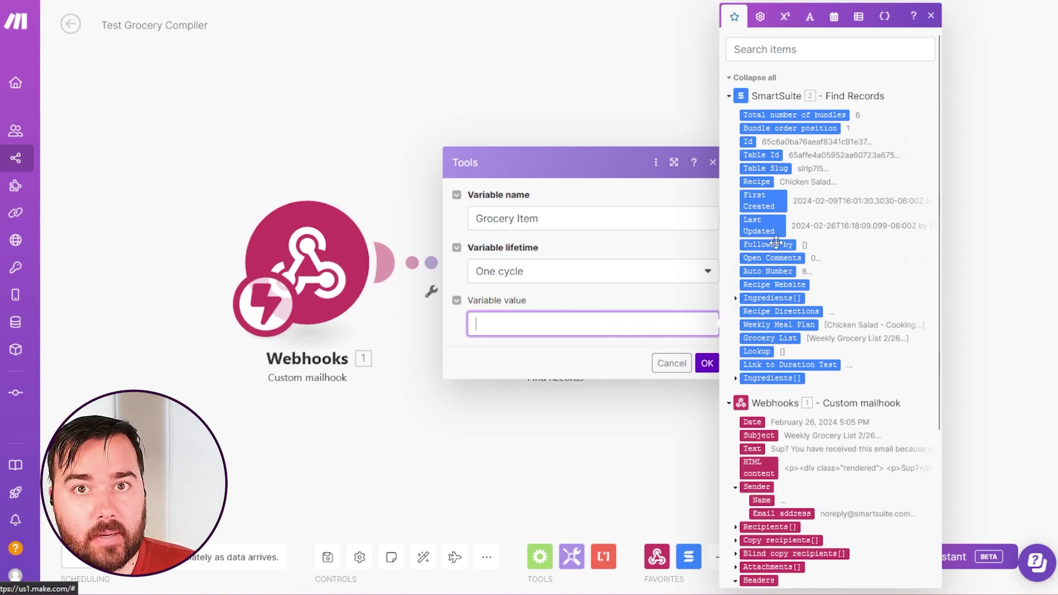
pyautogui.click(767, 50)
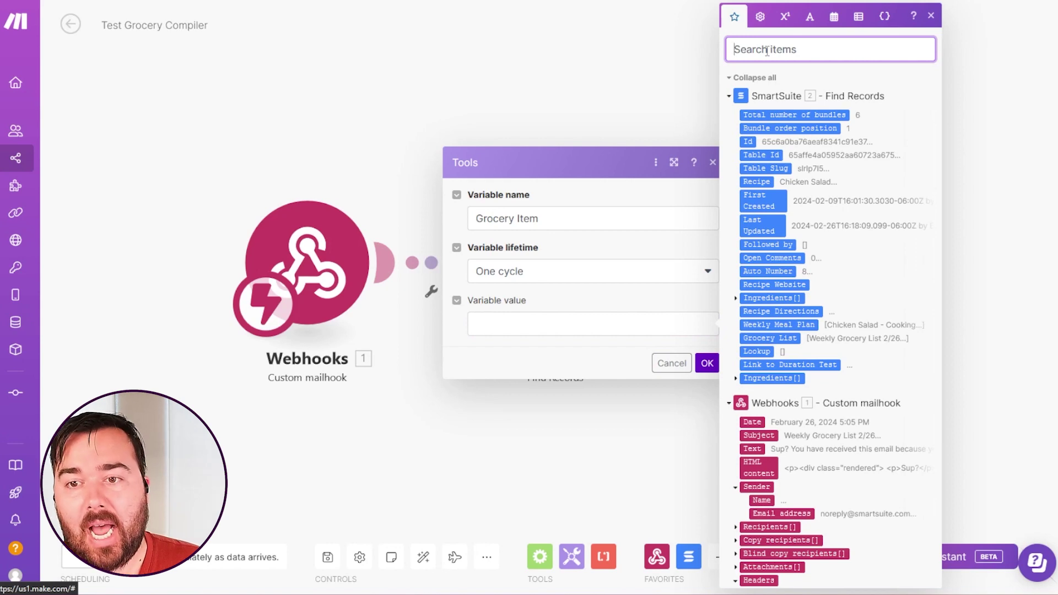
pyautogui.write('ing')
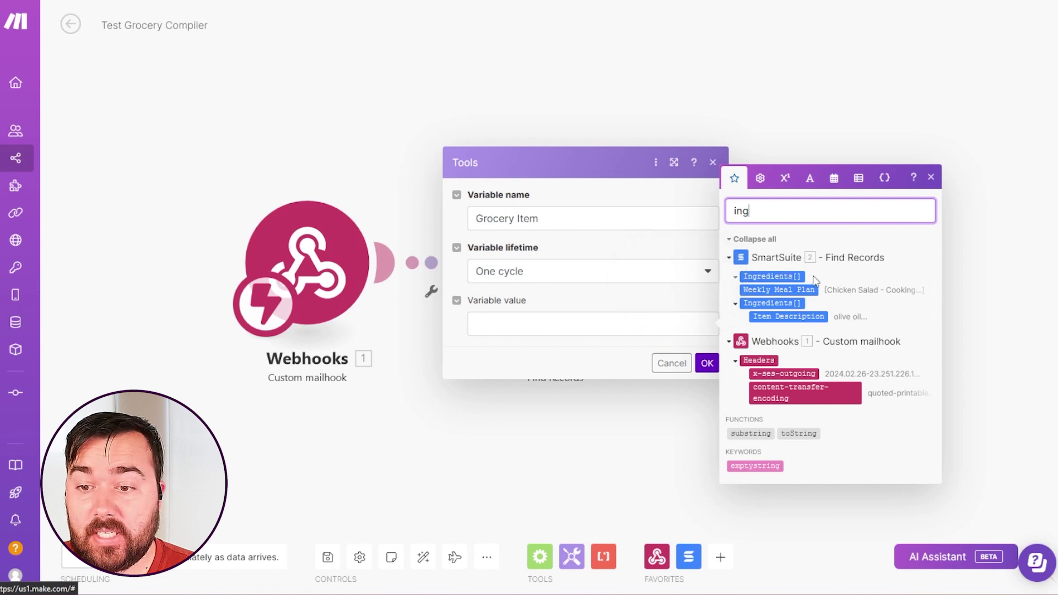
pyautogui.click(832, 281)
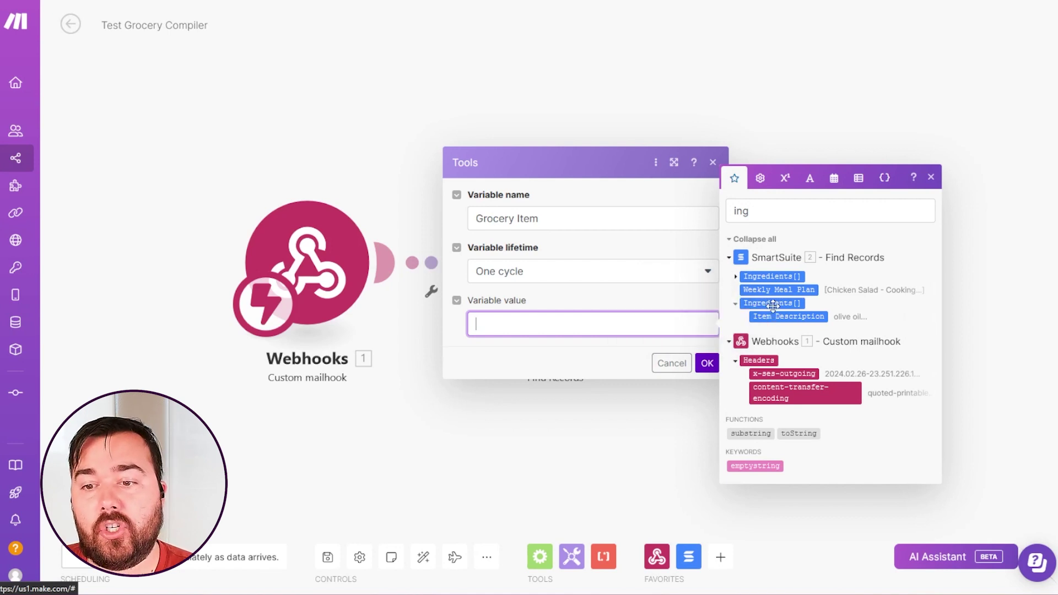
pyautogui.click(771, 304)
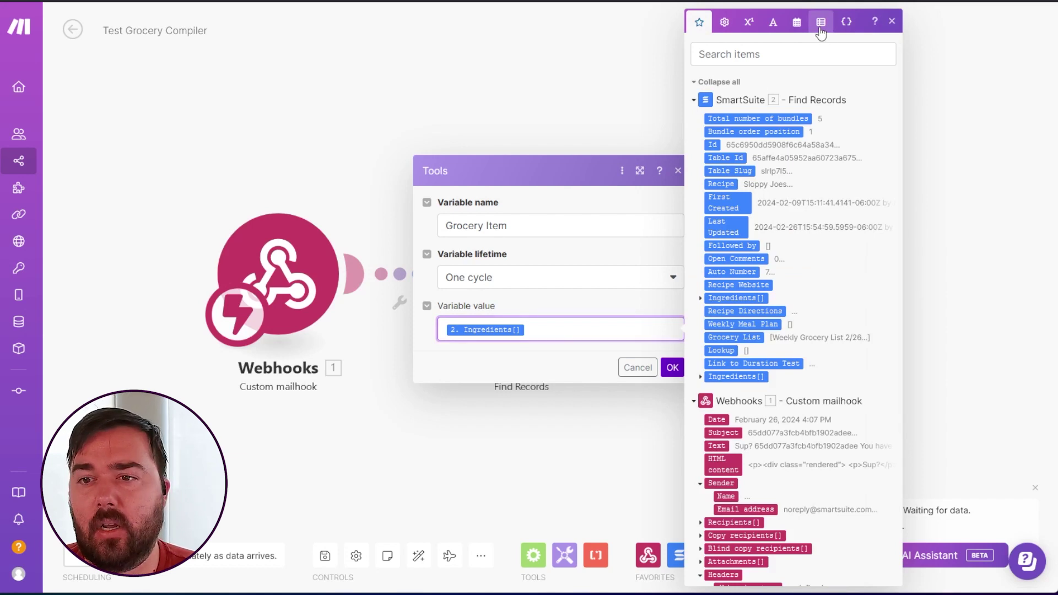
# Step: Wrap Ingredients[] in the map array function with Item Description as the key, and save the Set variable module
pyautogui.click(821, 32)
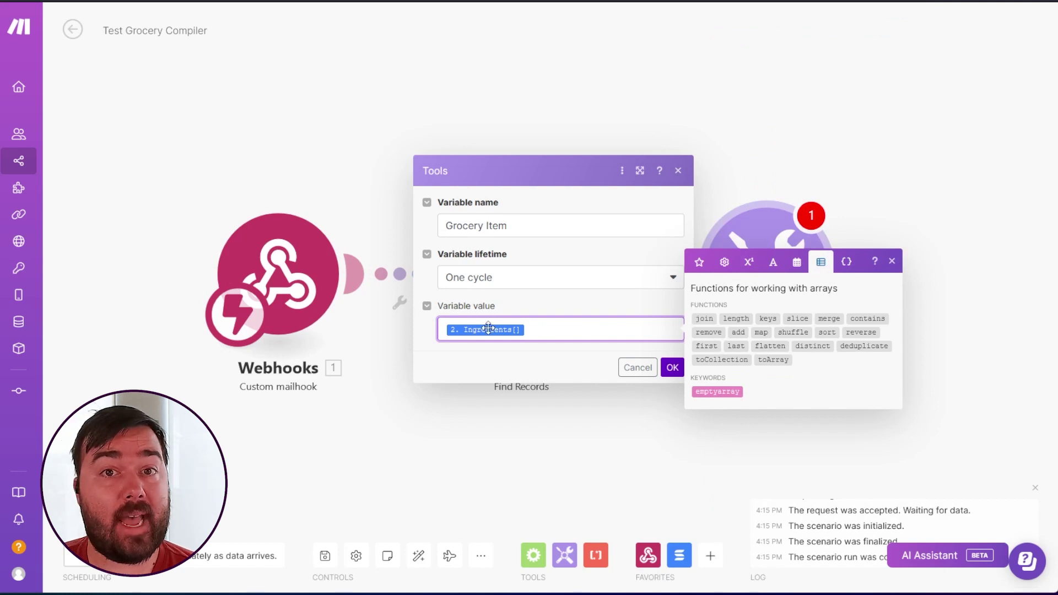
pyautogui.moveTo(488, 328)
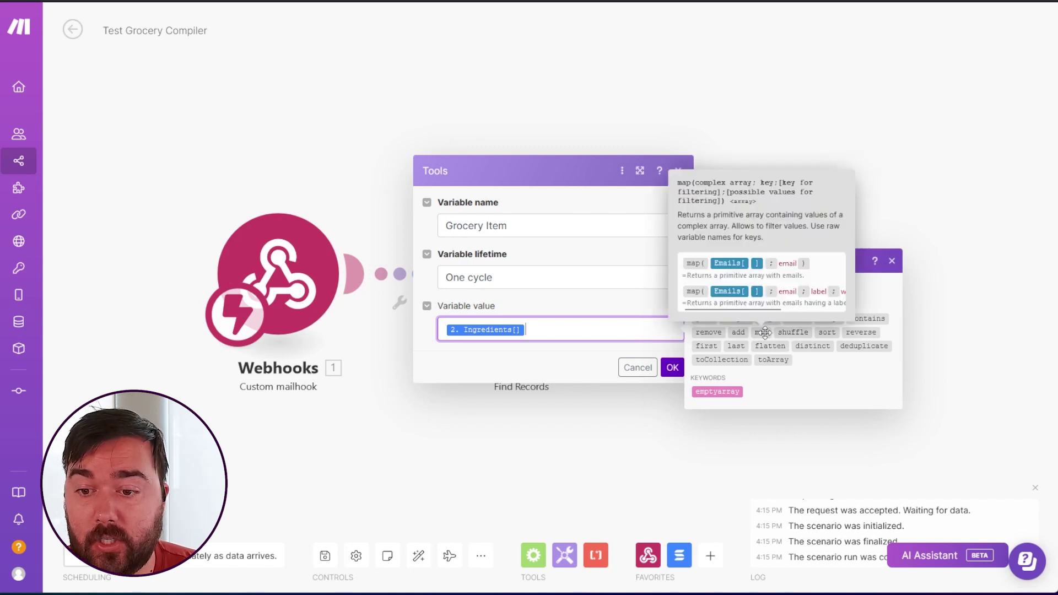
pyautogui.click(762, 331)
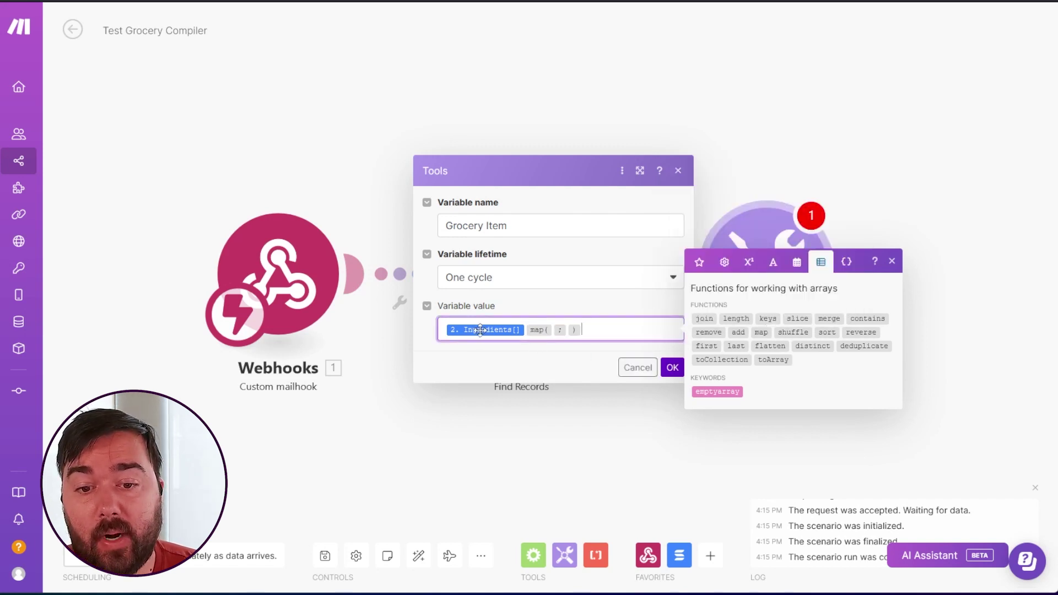
pyautogui.moveTo(467, 331)
pyautogui.mouseDown()
pyautogui.moveTo(484, 345)
pyautogui.moveTo(557, 347)
pyautogui.moveTo(553, 337)
pyautogui.moveTo(496, 349)
pyautogui.moveTo(472, 336)
pyautogui.mouseUp()
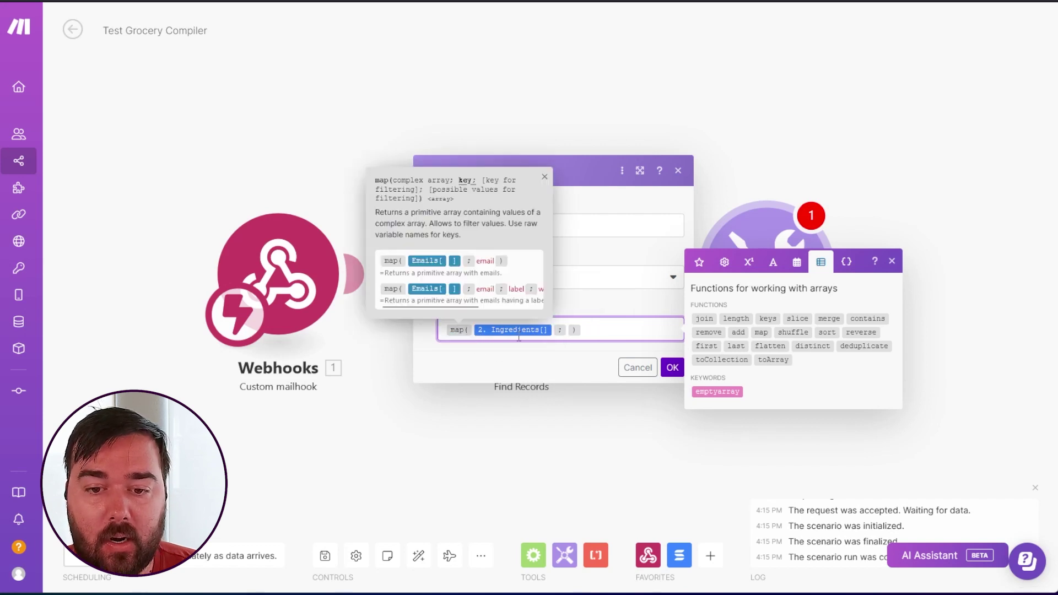
pyautogui.click(568, 330)
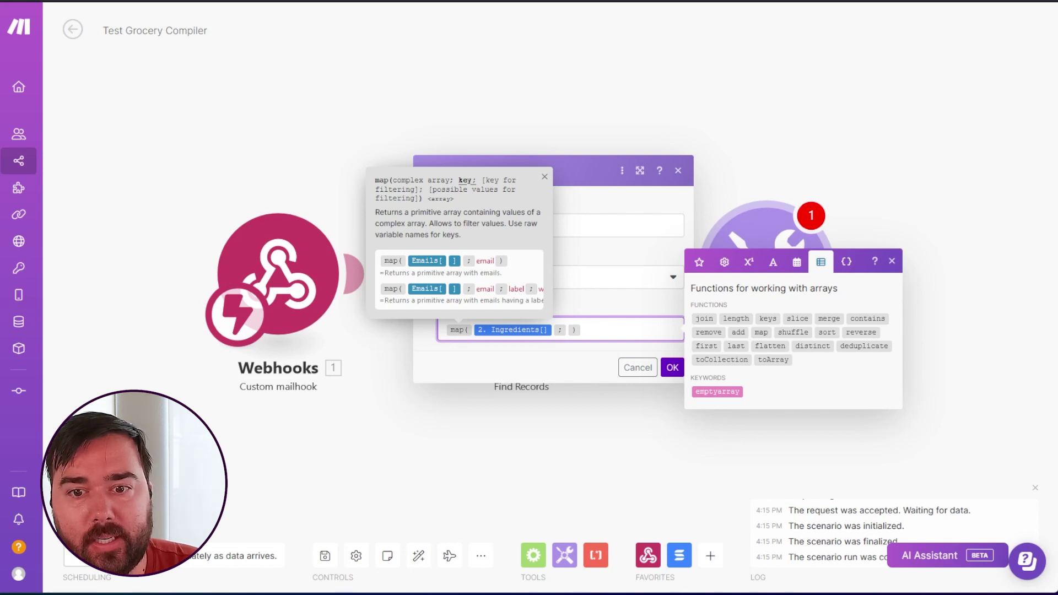
pyautogui.write('Item Descriptio ')
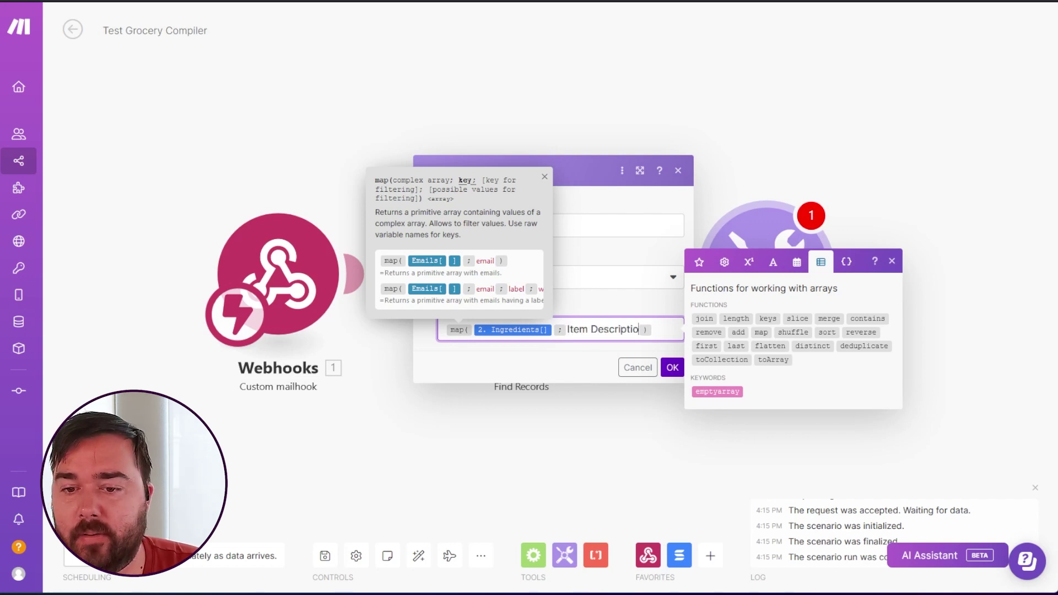
pyautogui.write('n')
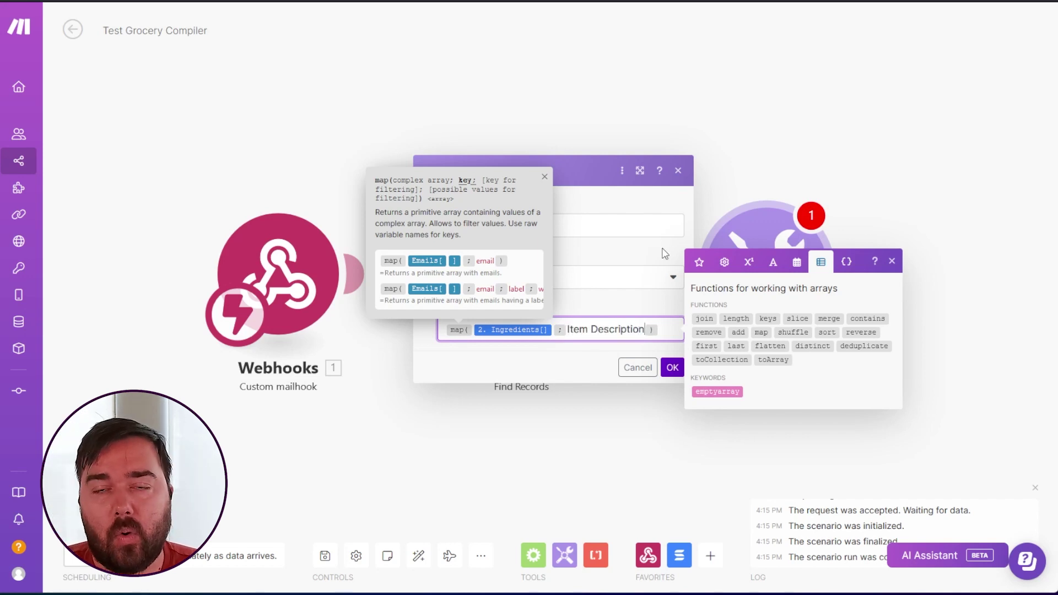
pyautogui.click(672, 370)
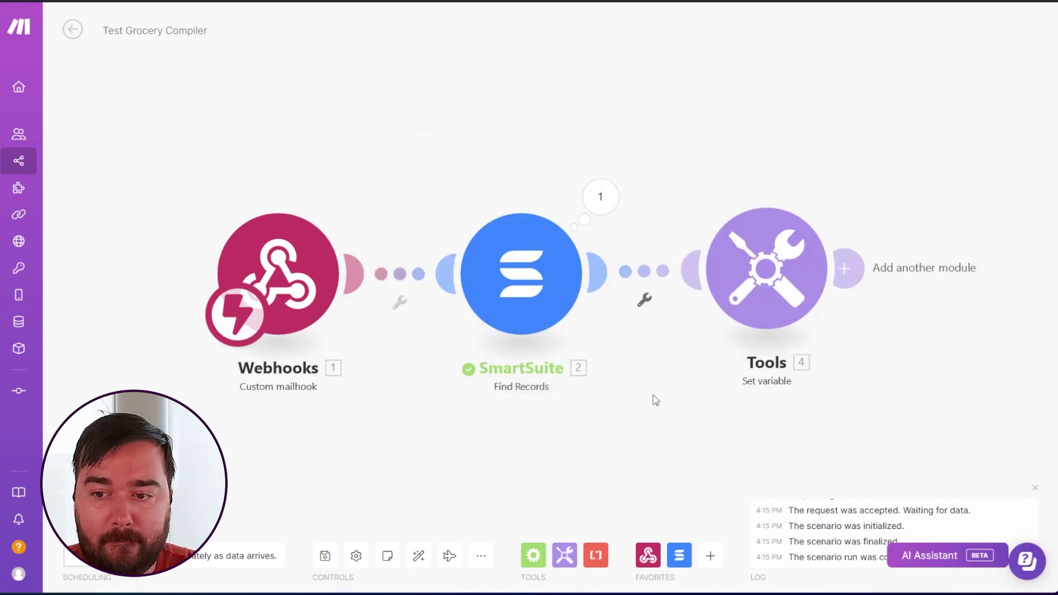
# Step: Add an Iterator flow control module after the Set variable module
pyautogui.moveTo(883, 167); pyautogui.dragTo(647, 156)
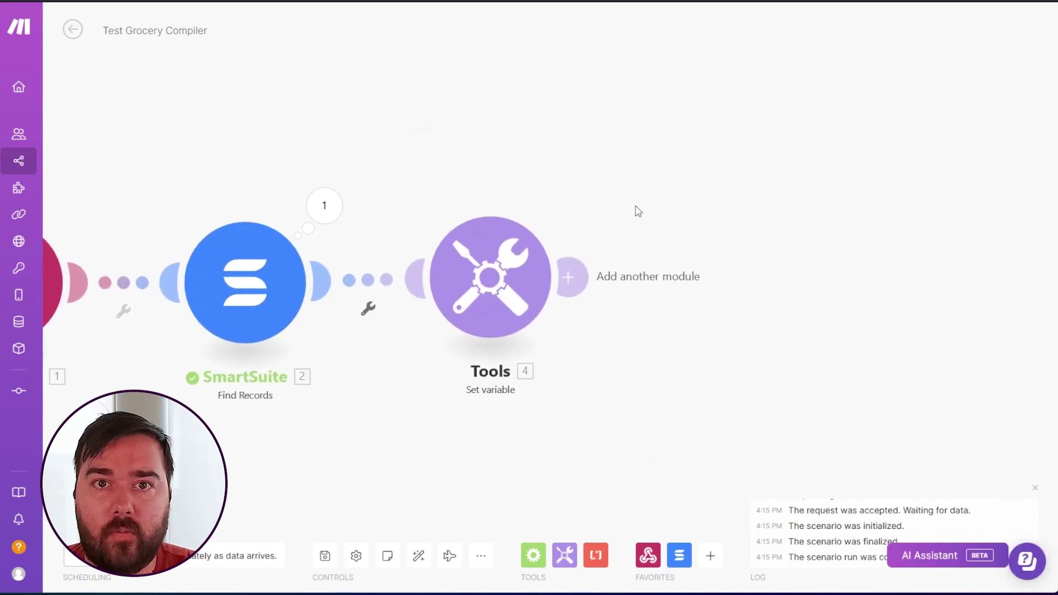
pyautogui.click(533, 557)
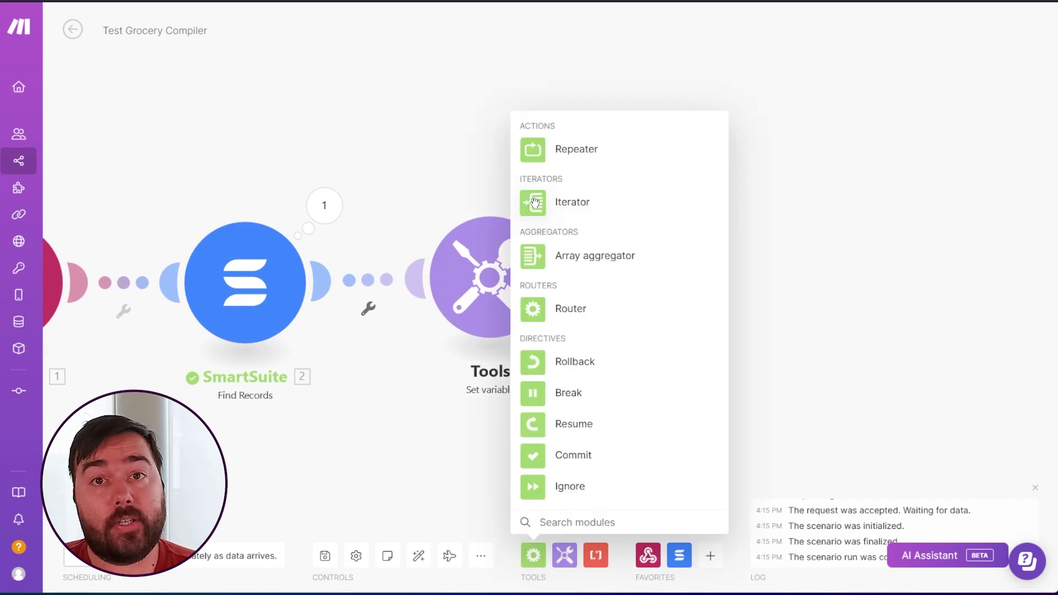
pyautogui.click(534, 203)
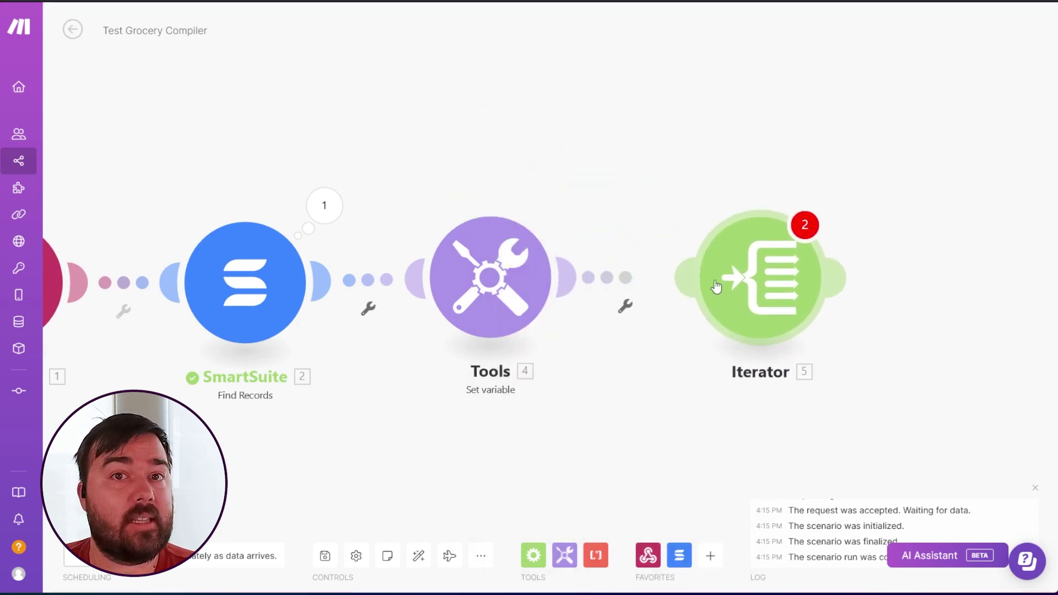
# Step: Set the Iterator's array to the Grocery Item variable, save it and recheck the mapping
pyautogui.click(755, 271)
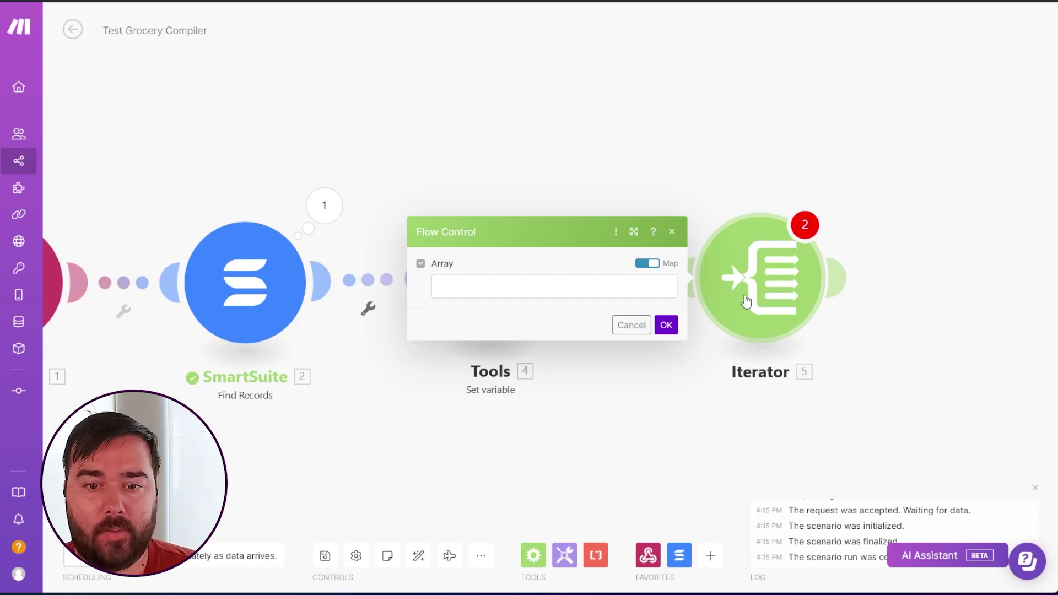
pyautogui.click(529, 285)
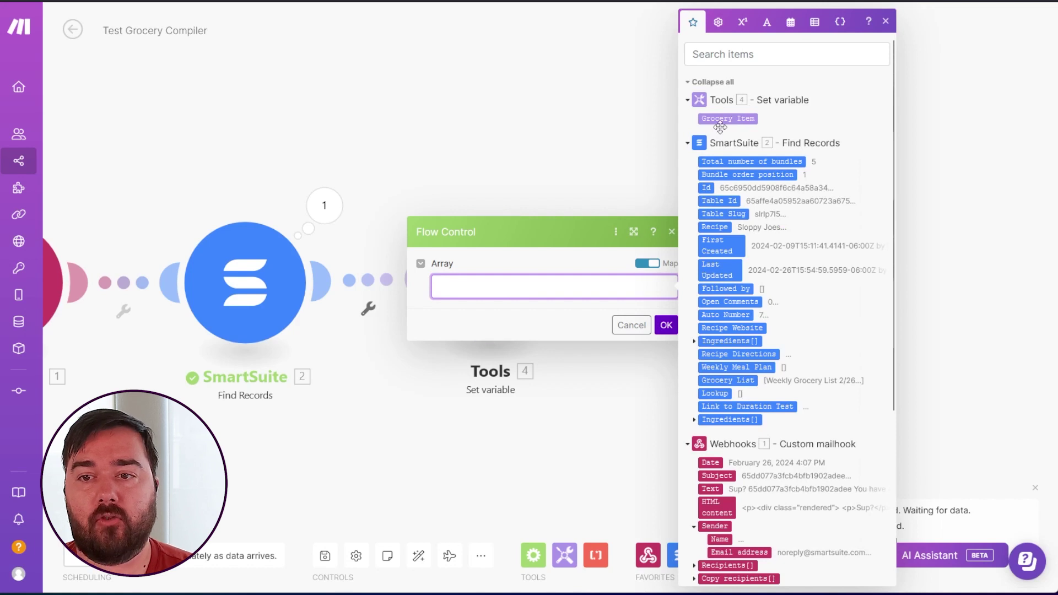
pyautogui.moveTo(720, 126); pyautogui.dragTo(557, 285)
pyautogui.click(667, 325)
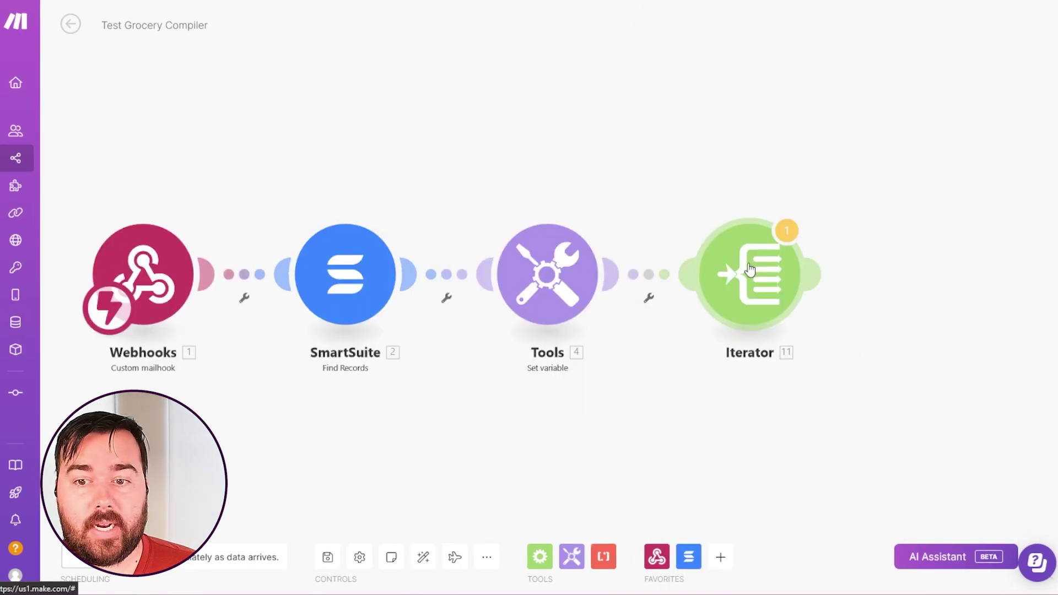
pyautogui.click(744, 275)
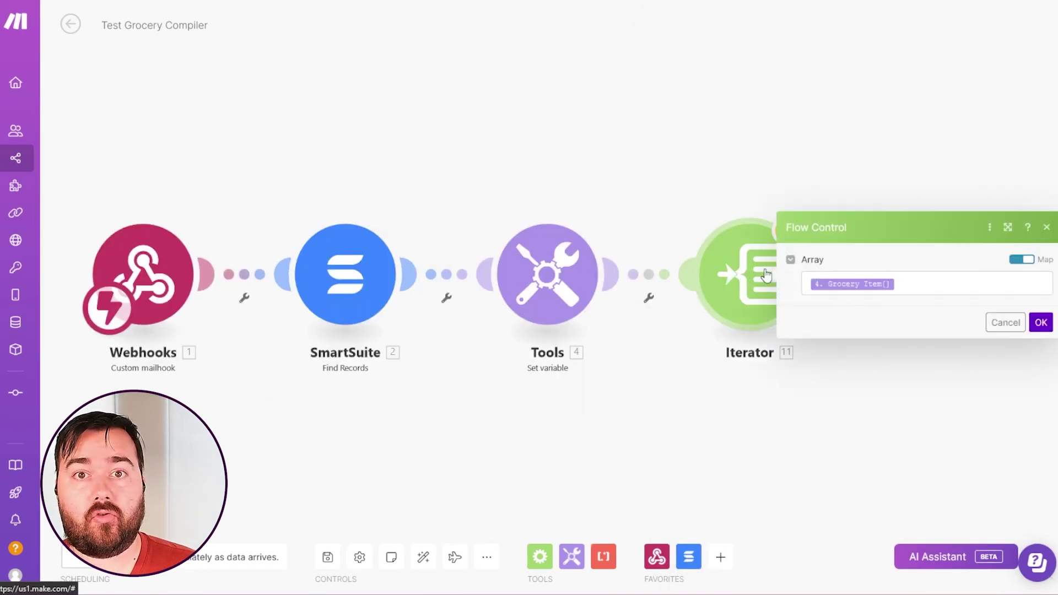
pyautogui.click(891, 170)
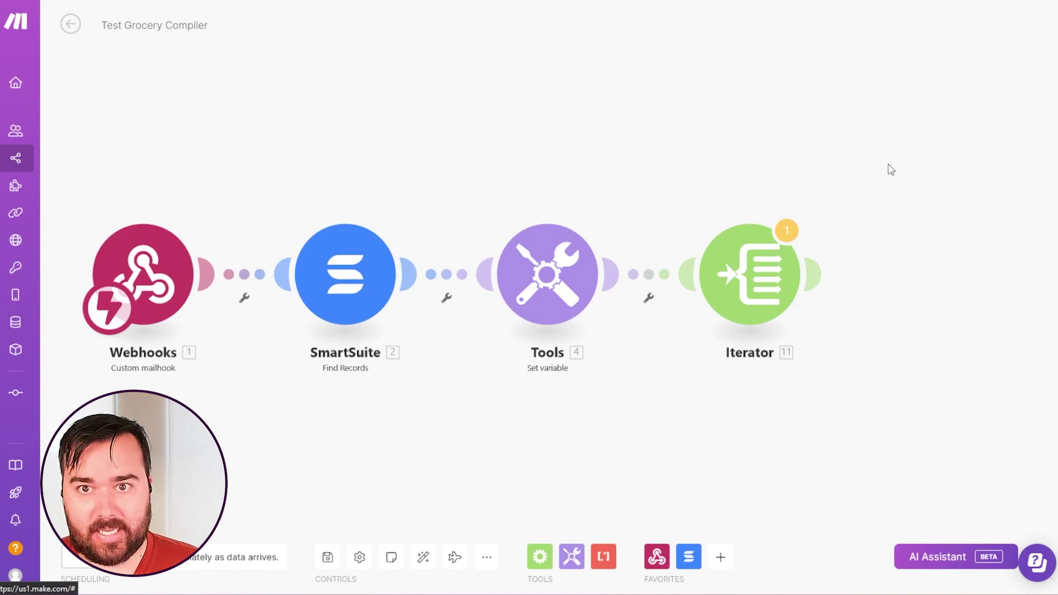
# Step: Add an Array aggregator flow control module after the Iterator
pyautogui.click(537, 558)
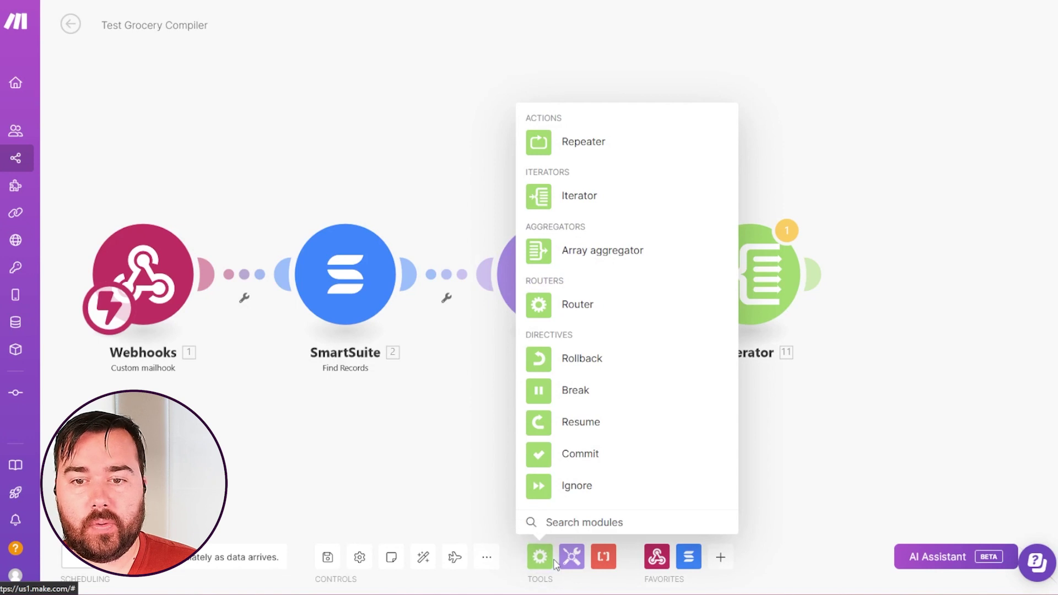
pyautogui.click(542, 246)
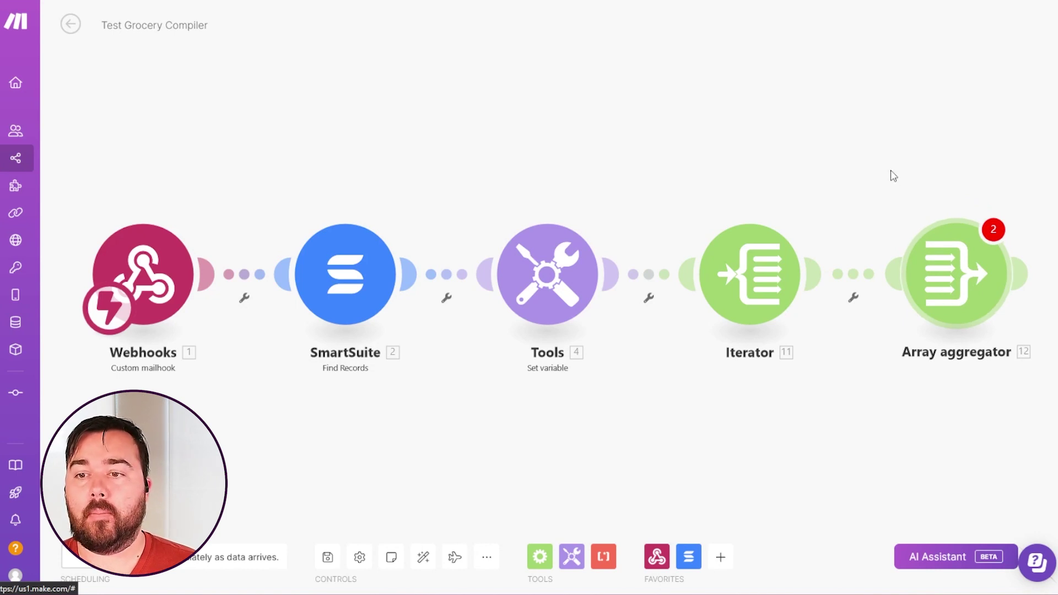
pyautogui.moveTo(889, 148); pyautogui.dragTo(711, 153)
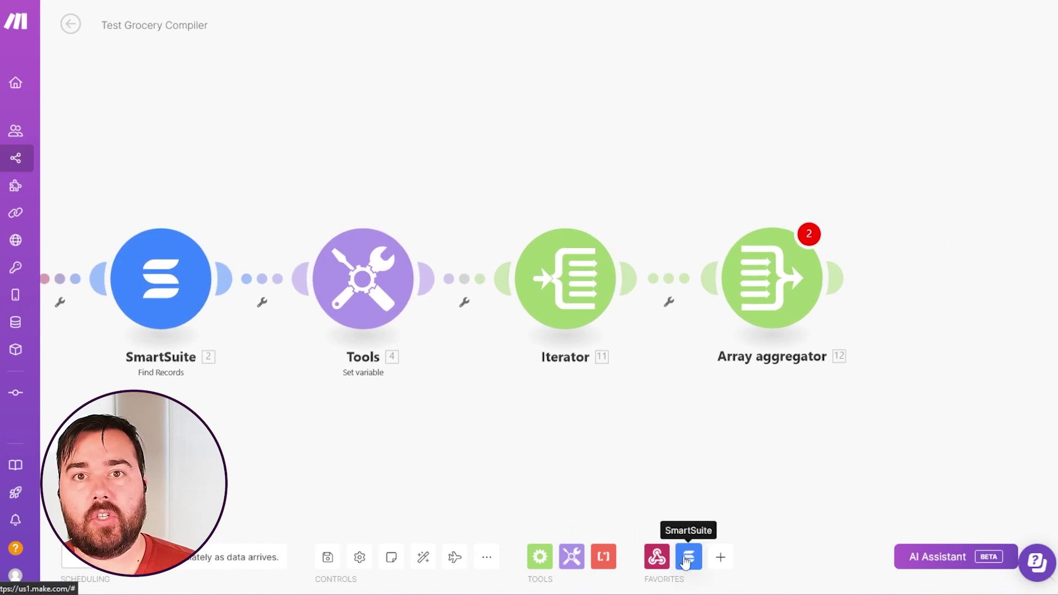
# Step: Examine the target structure types offered in the Array aggregator's settings and close them without changes
pyautogui.click(774, 267)
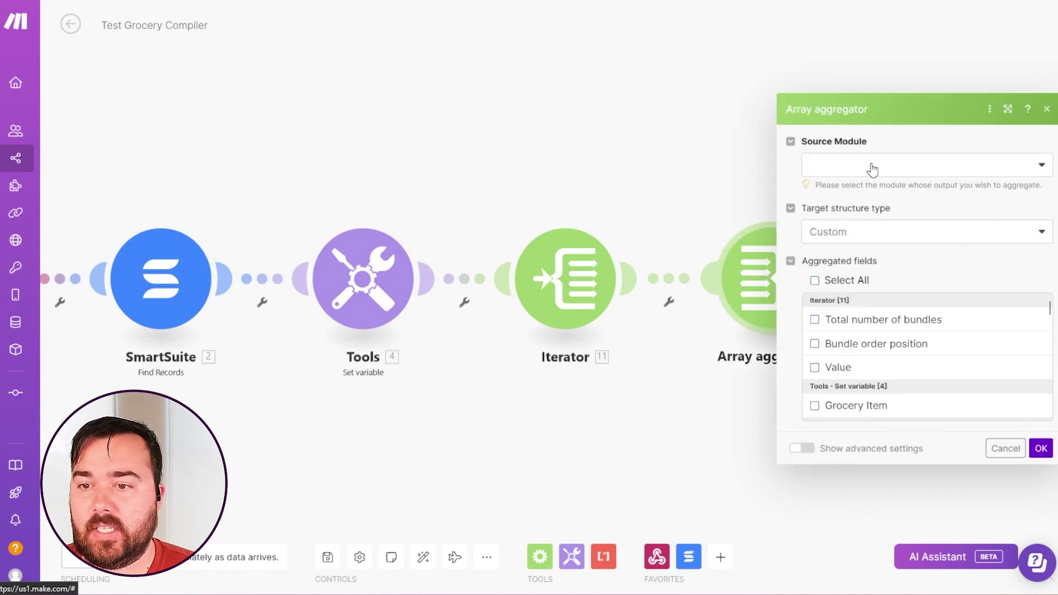
pyautogui.click(895, 237)
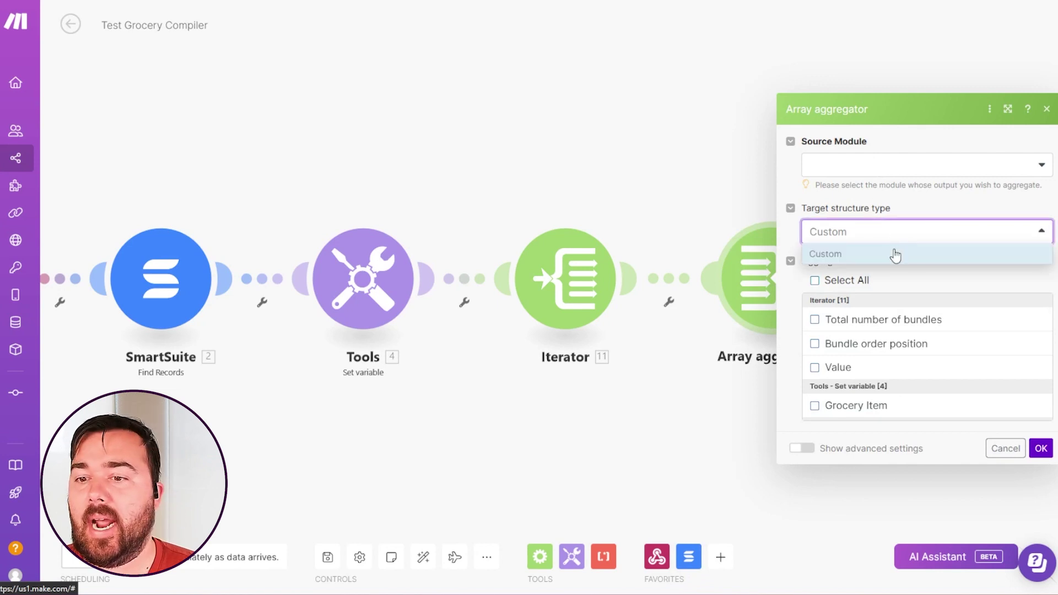
pyautogui.click(679, 159)
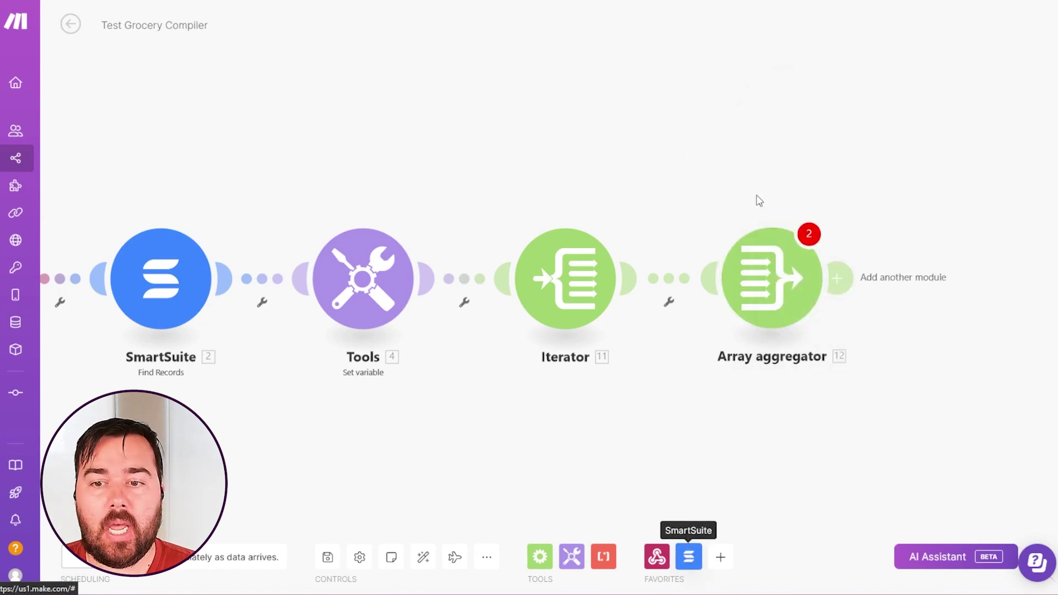
# Step: Add a SmartSuite Update a Record module after the Array aggregator, using The Test Zone solution and the Weekly Grocery List table
pyautogui.click(687, 556)
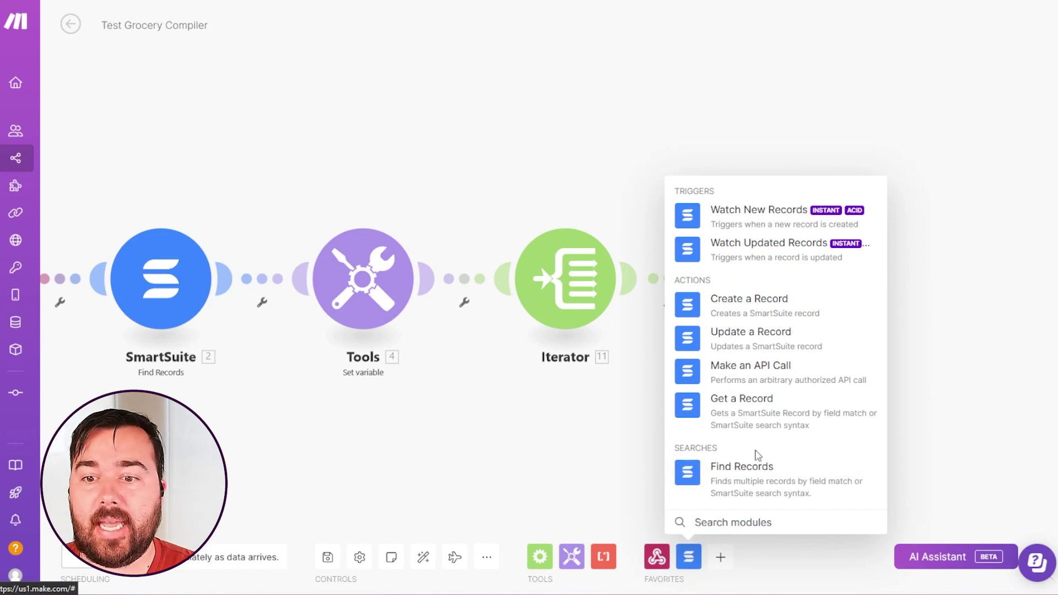
pyautogui.click(738, 340)
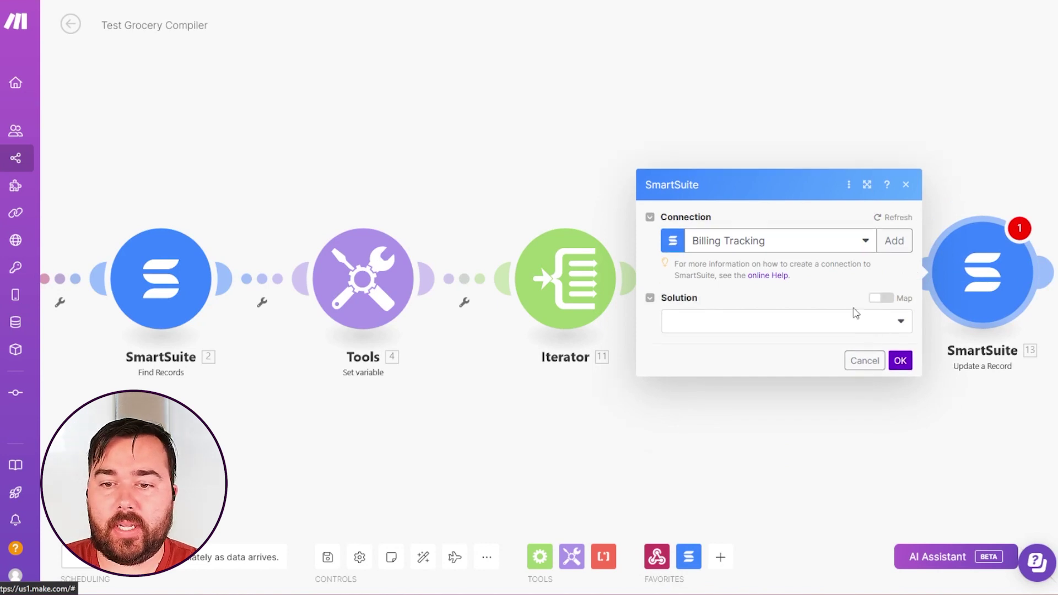
pyautogui.click(899, 325)
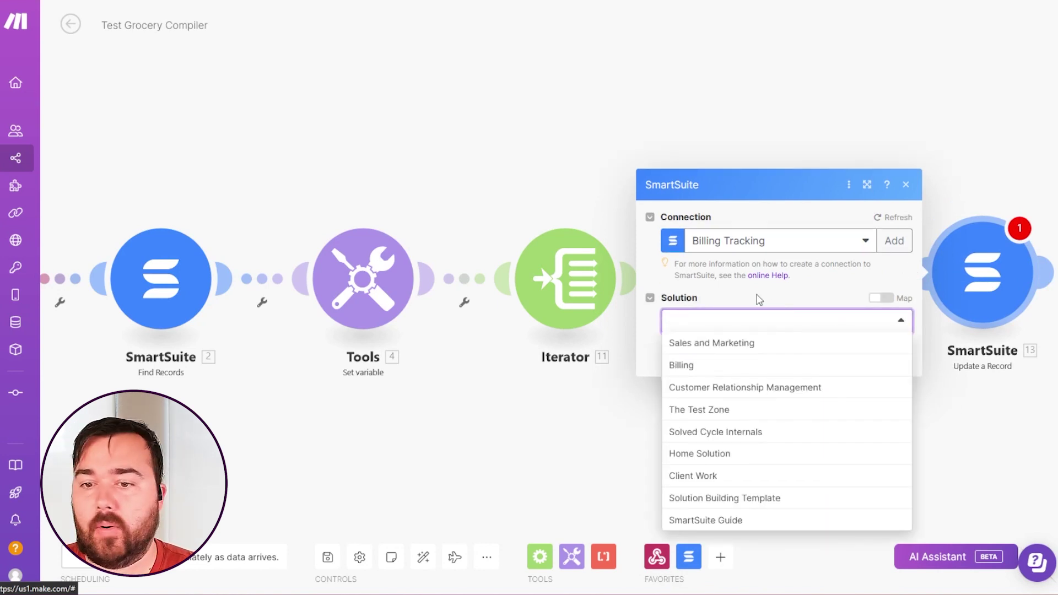
pyautogui.click(728, 409)
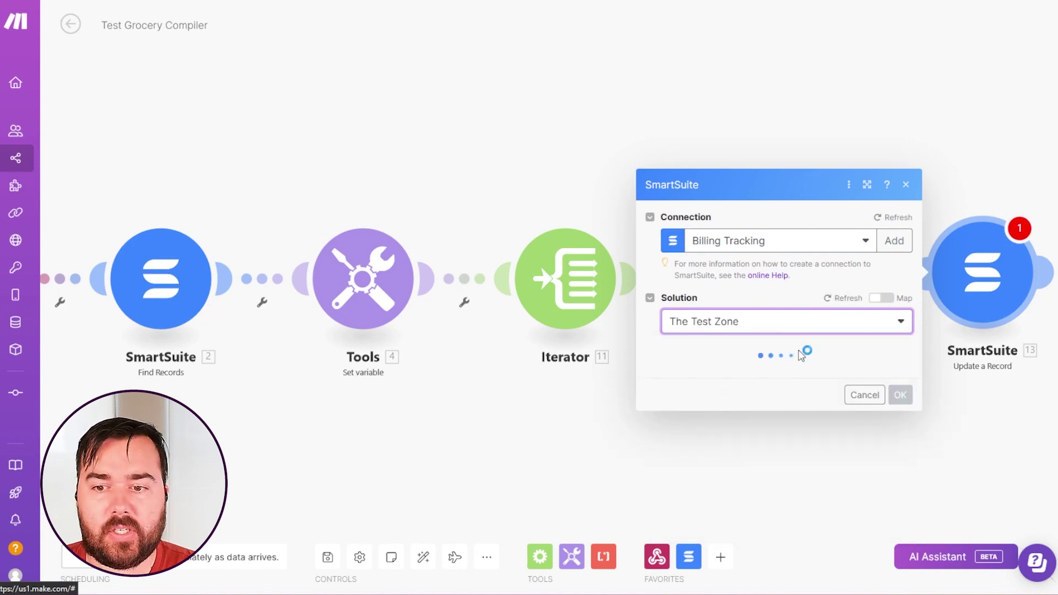
pyautogui.click(803, 352)
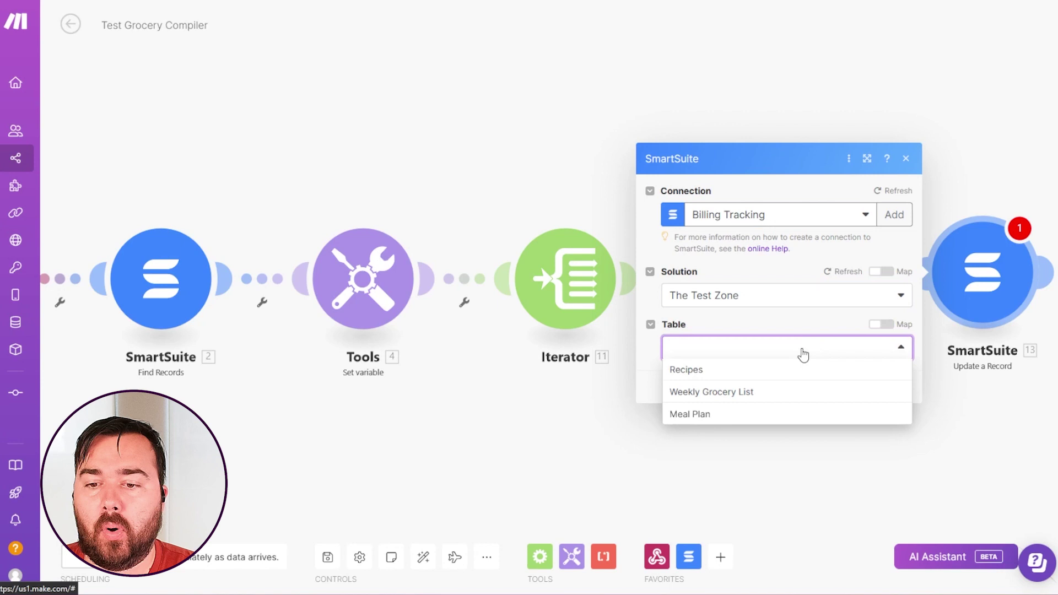
pyautogui.click(745, 393)
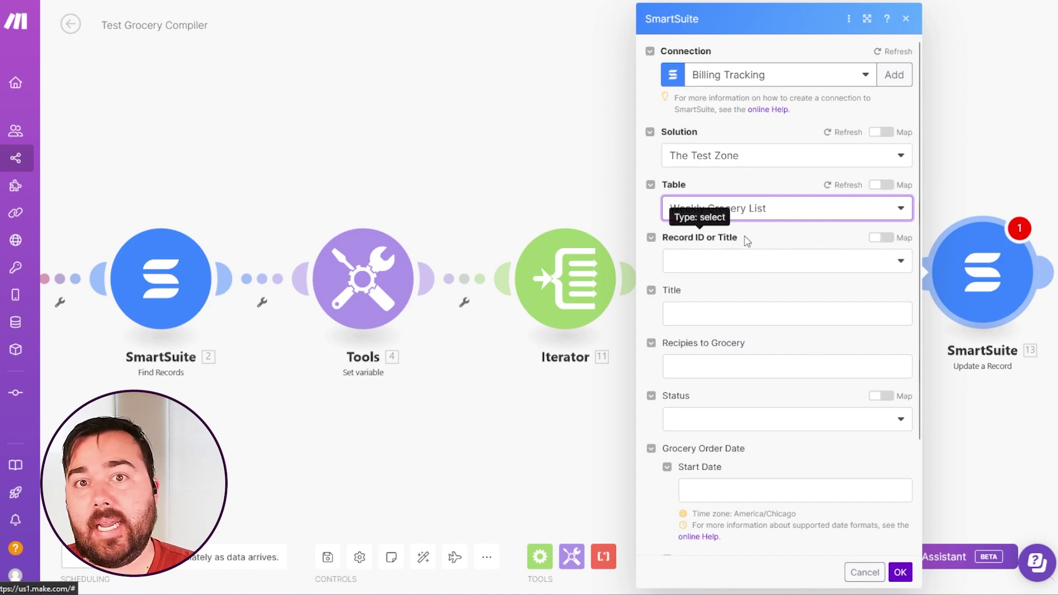
pyautogui.click(881, 238)
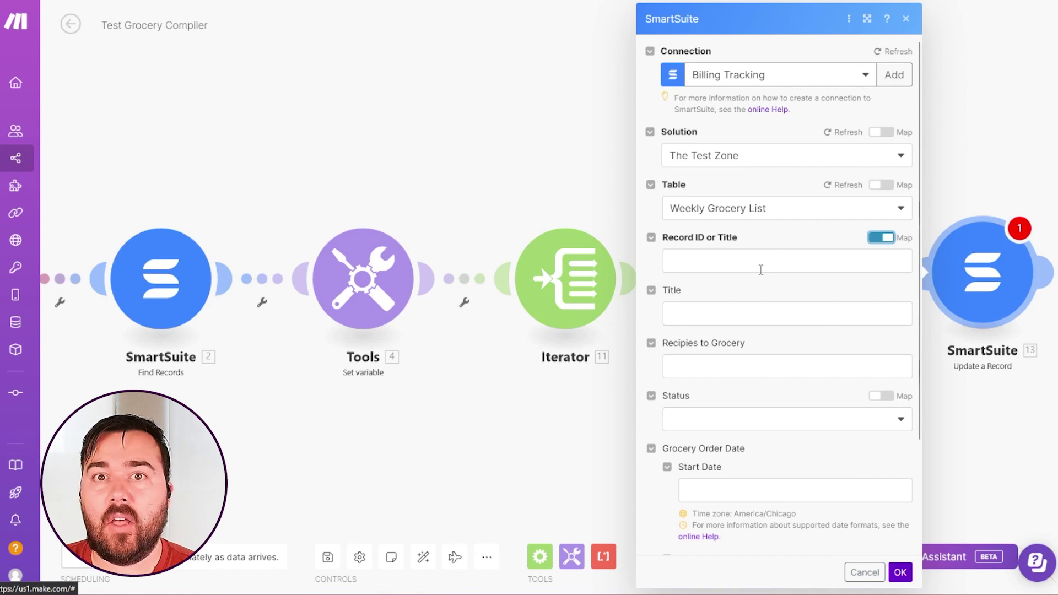
pyautogui.click(740, 259)
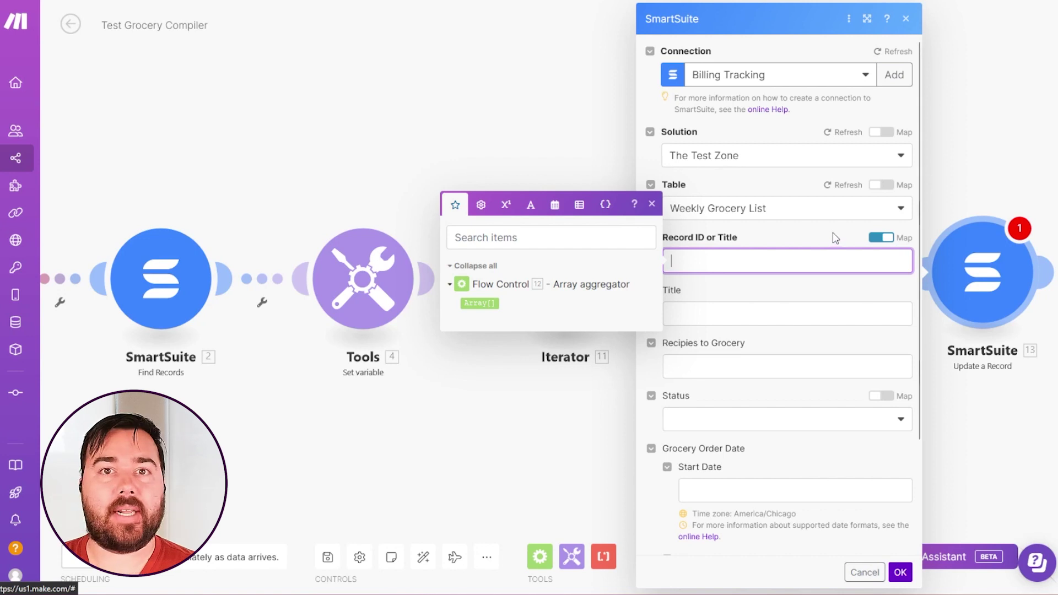
pyautogui.click(881, 238)
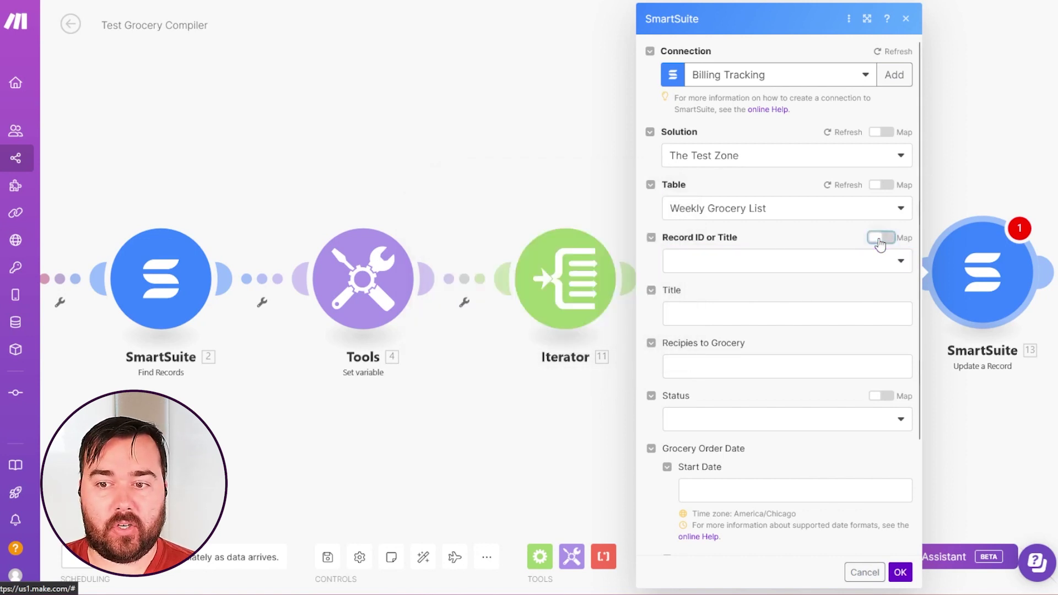
# Step: Choose Weekly Grocery List 2/26 as the record to update and set its Status to Ready To Place Order
pyautogui.click(899, 263)
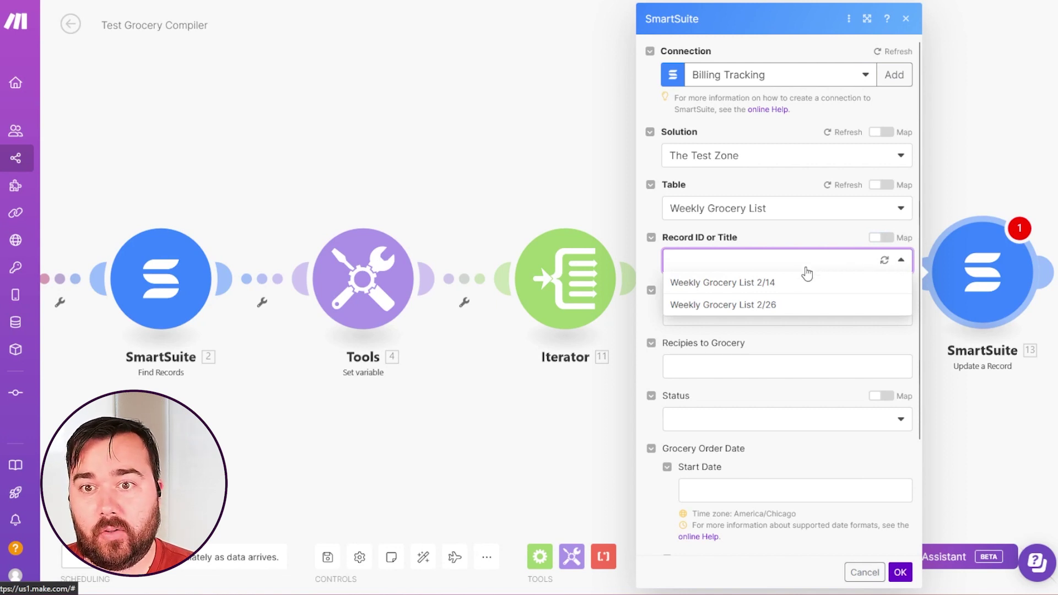
pyautogui.click(751, 311)
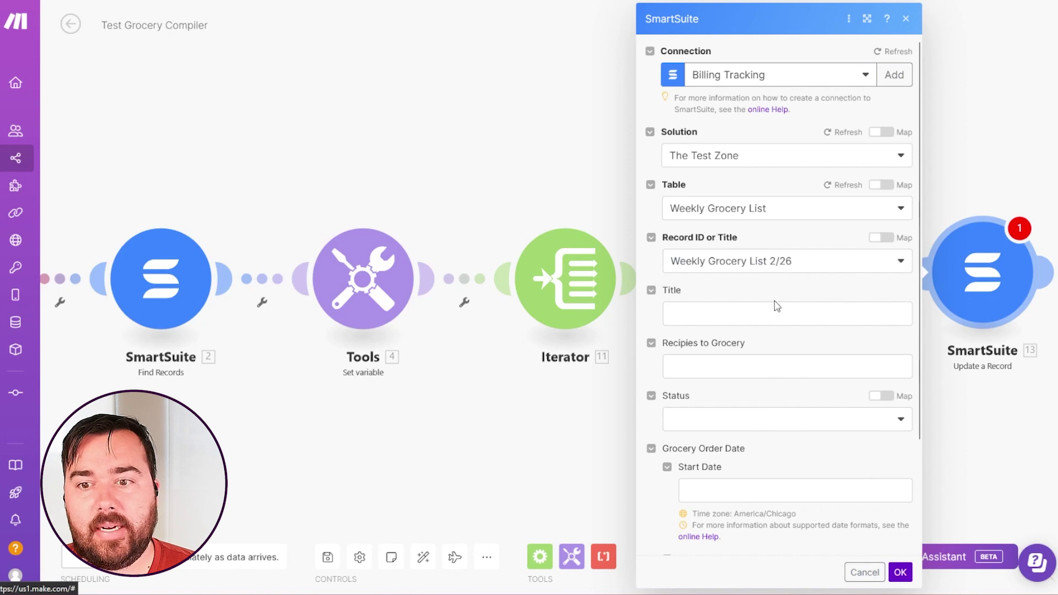
pyautogui.scroll(-1, 774, 304)
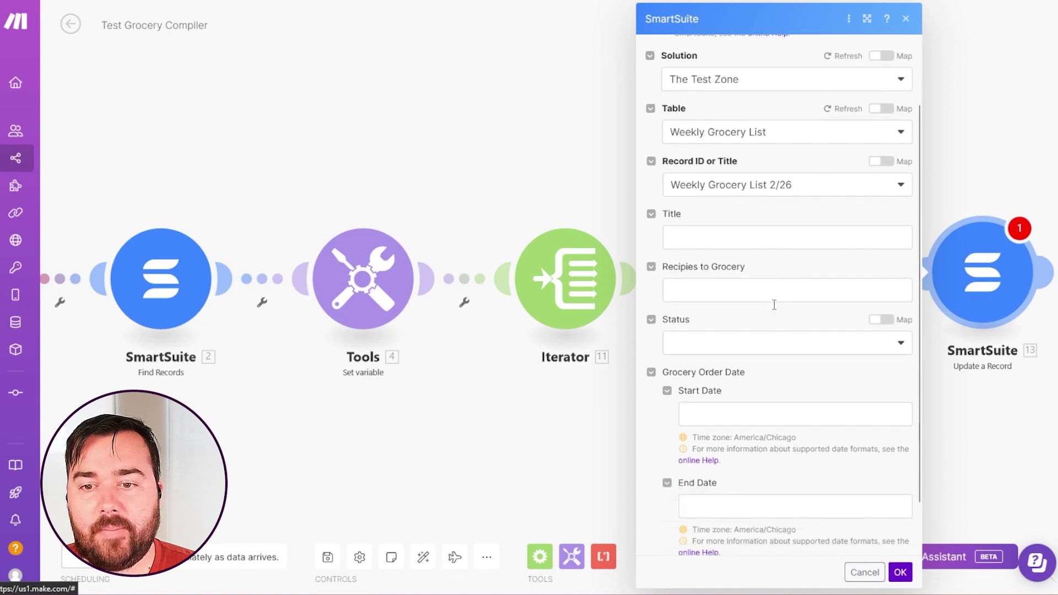
pyautogui.click(900, 346)
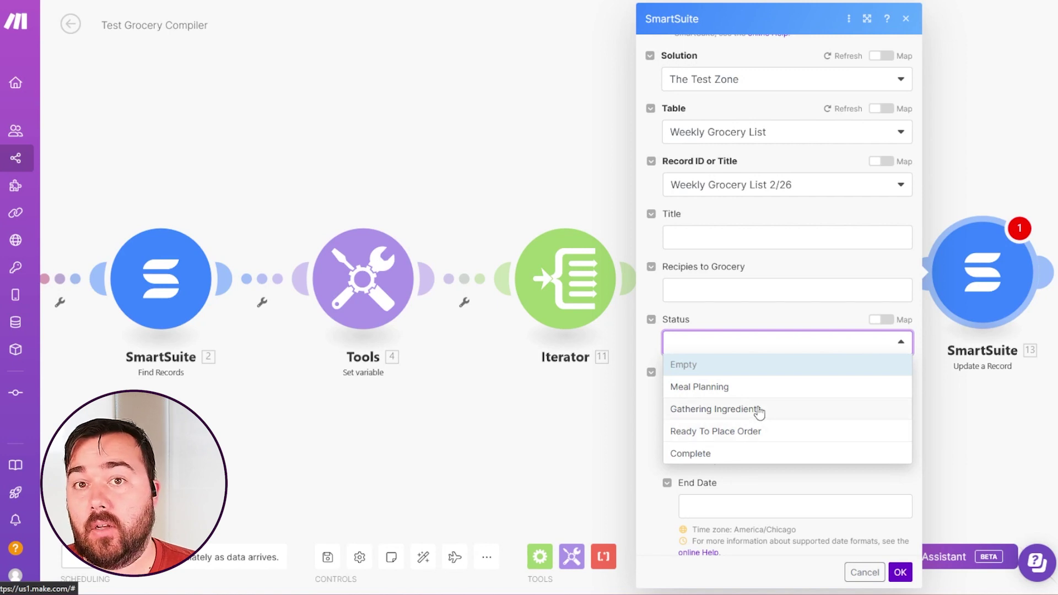
pyautogui.click(745, 436)
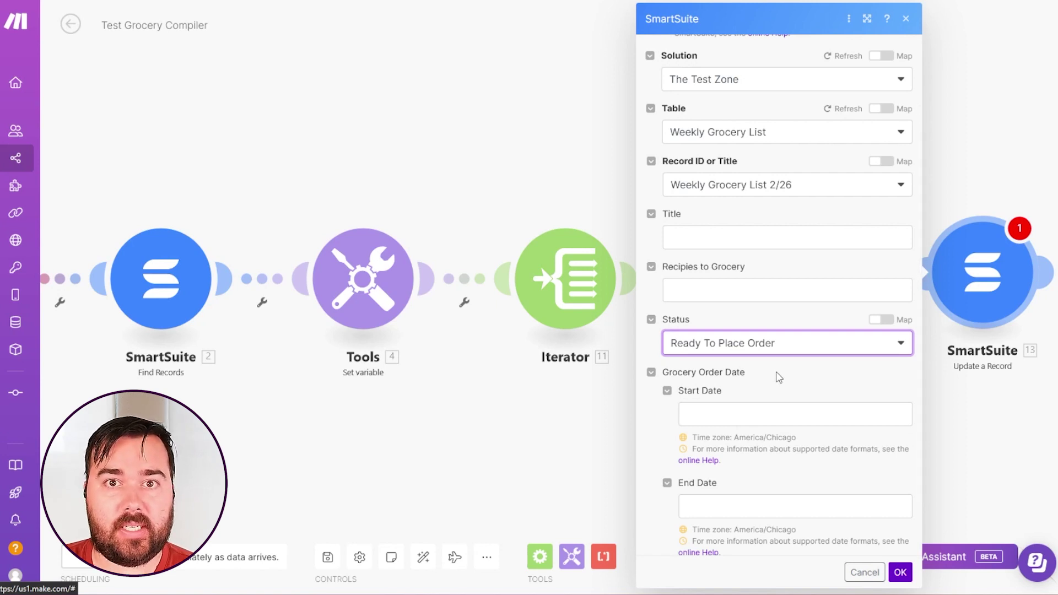
pyautogui.click(796, 343)
pyautogui.click(794, 343)
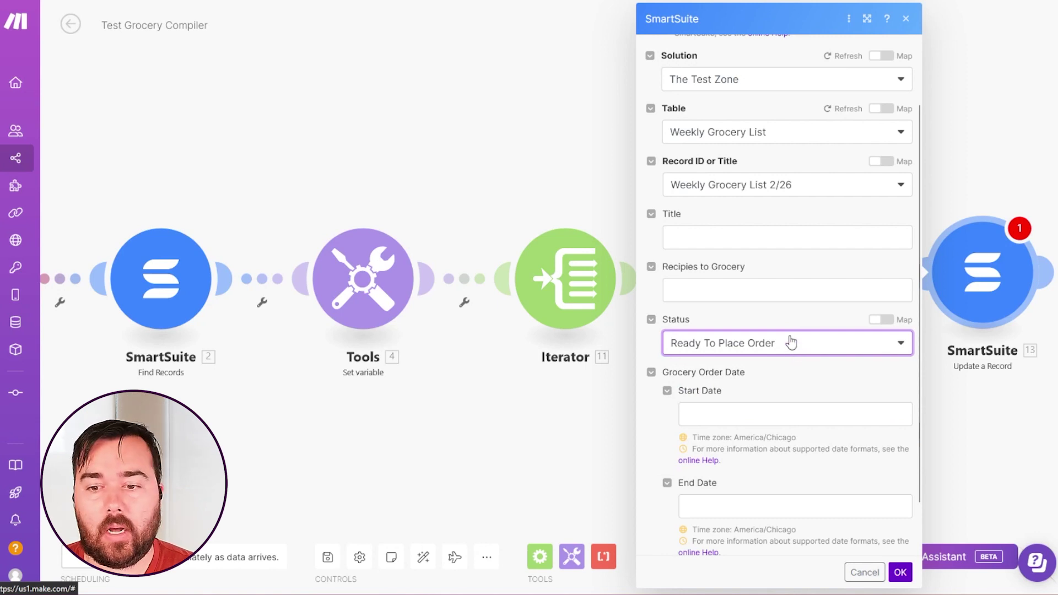
# Step: Try adding a Weekly Grocery Shopping List item with the aggregator's Array[] as its Item Description, and remove the item again
pyautogui.scroll(-1, 777, 389)
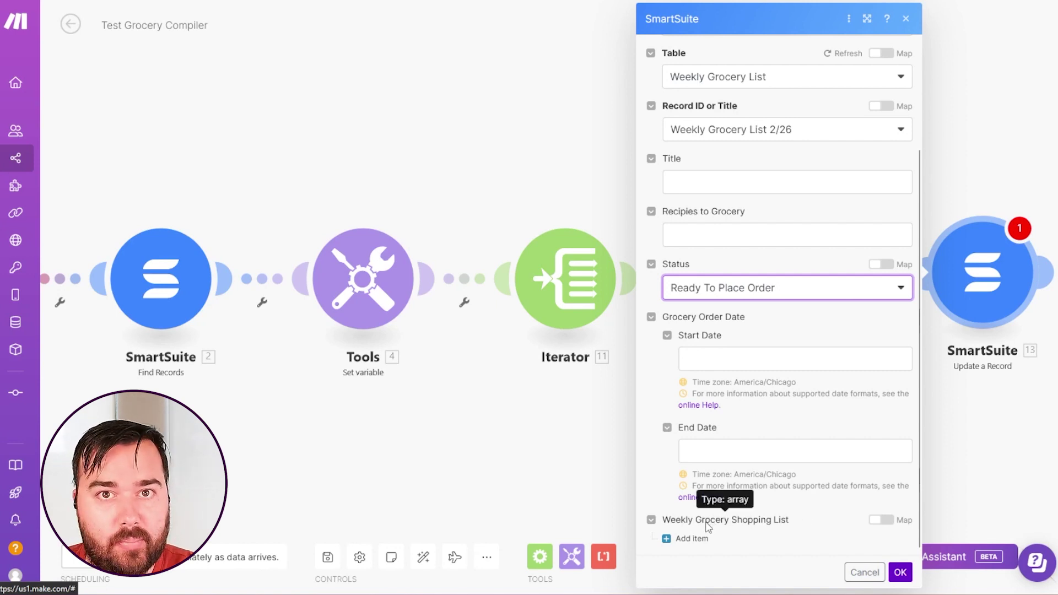
pyautogui.click(678, 539)
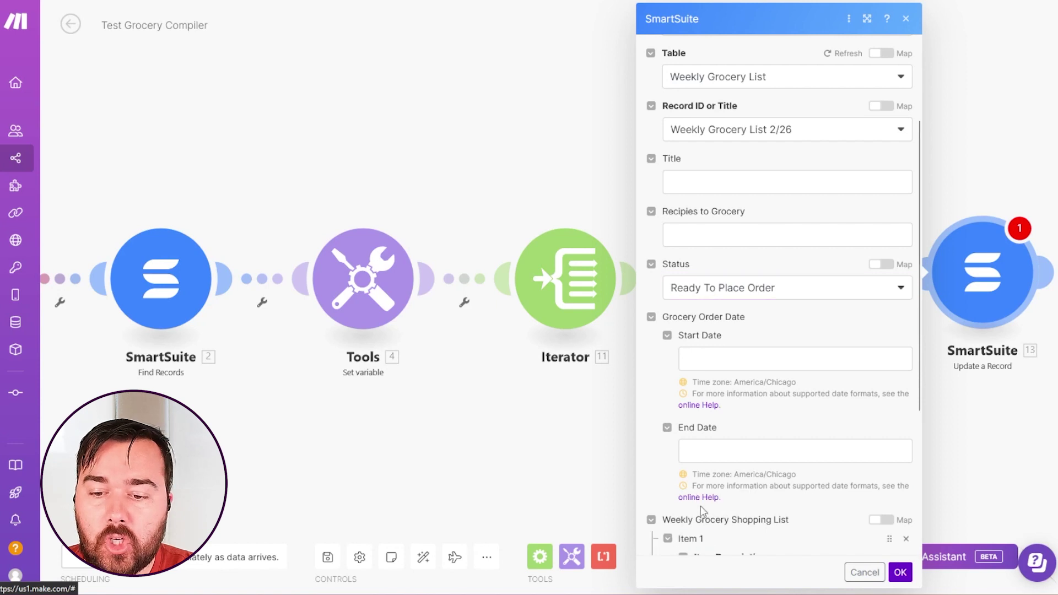
pyautogui.scroll(-3, 700, 506)
pyautogui.click(712, 429)
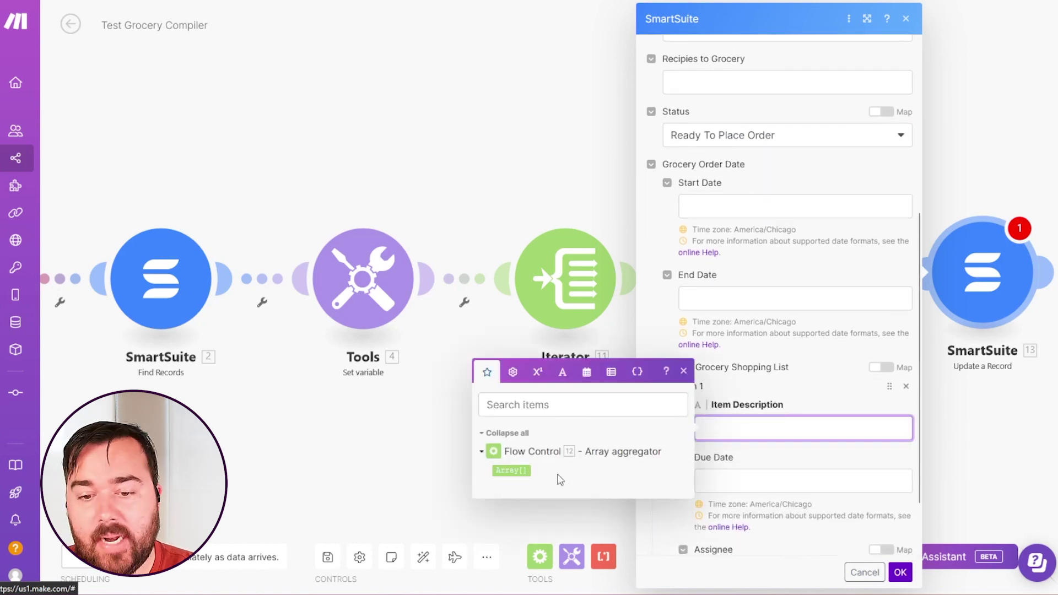
pyautogui.moveTo(512, 470); pyautogui.dragTo(771, 432)
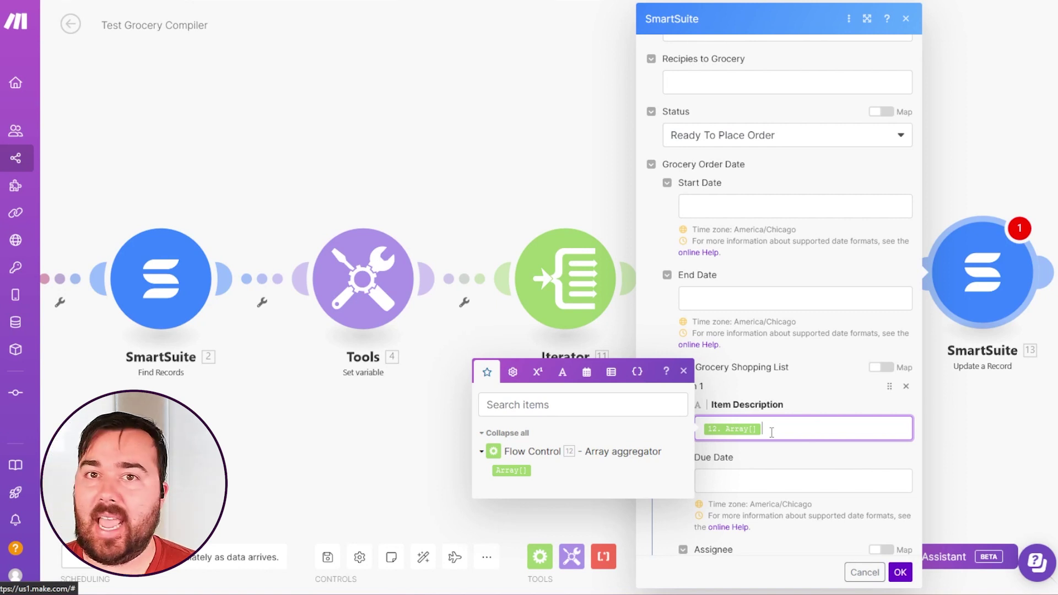
pyautogui.click(906, 386)
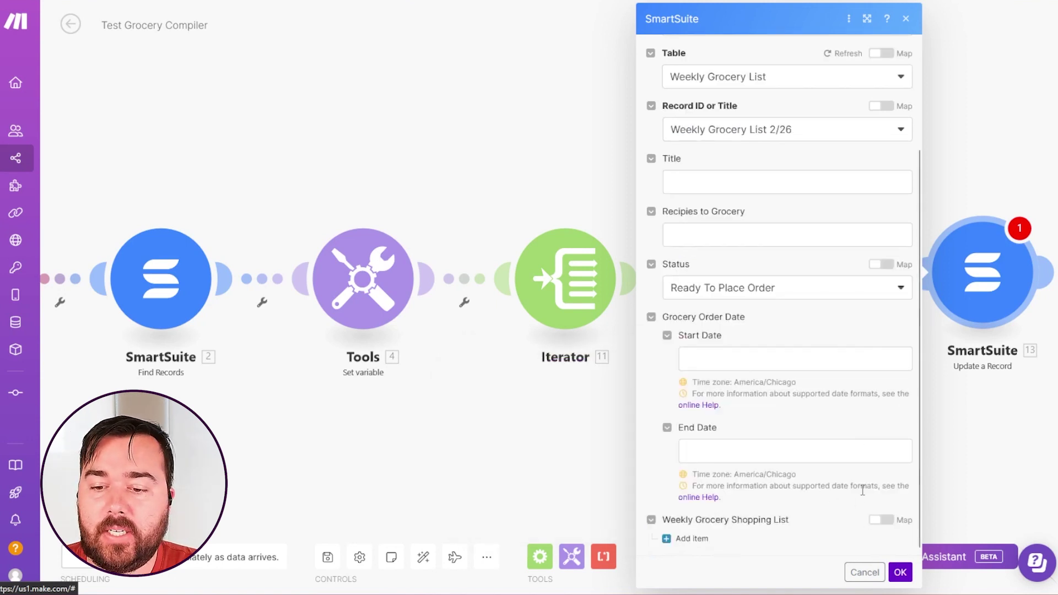
# Step: Switch Weekly Grocery Shopping List to mapping, insert the Array aggregator's Array[], and save the Update a Record module
pyautogui.click(878, 520)
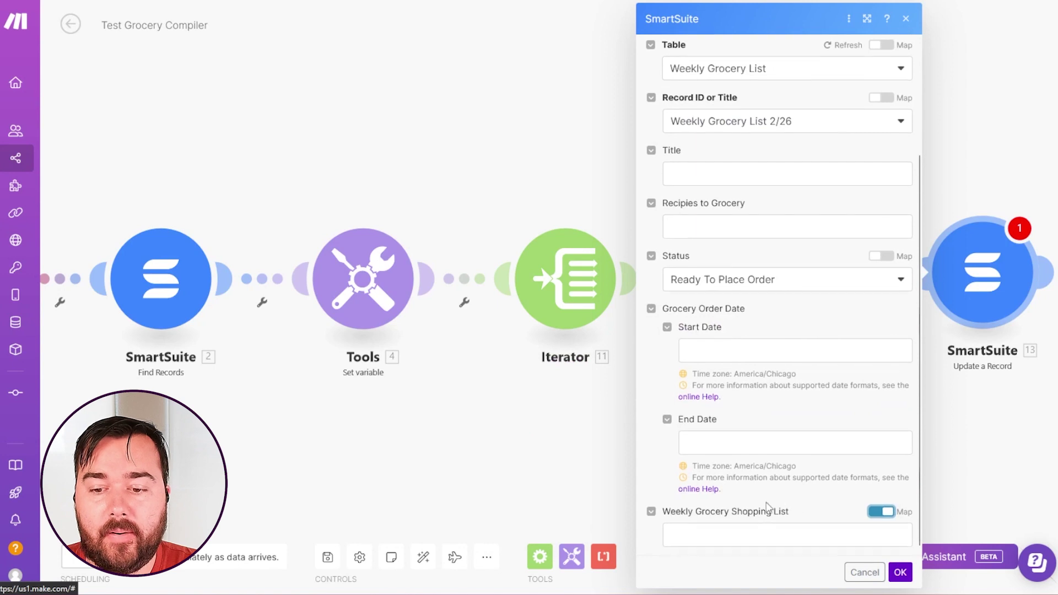
pyautogui.click(695, 534)
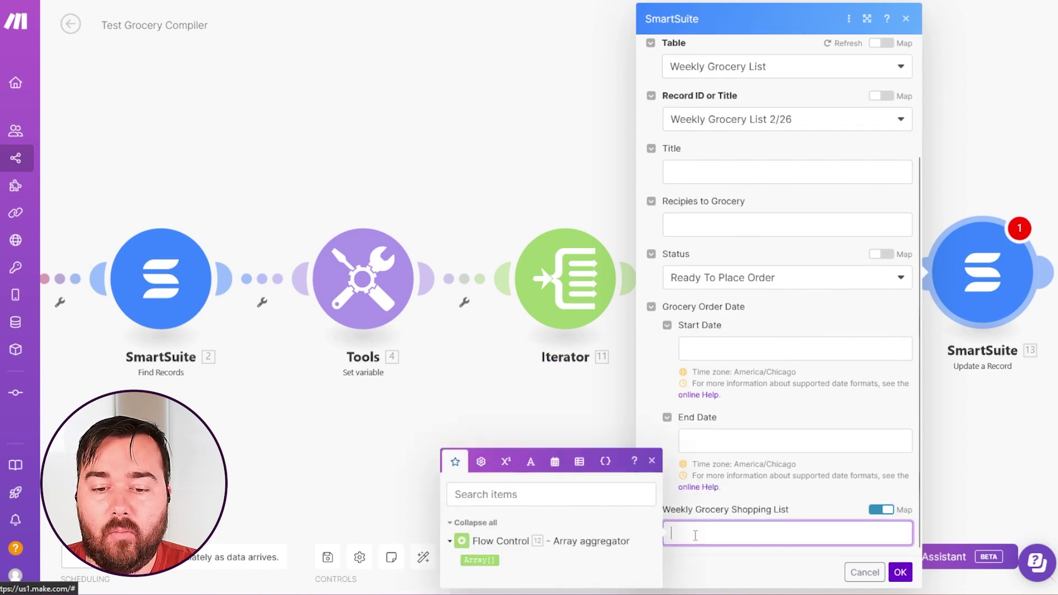
pyautogui.click(477, 559)
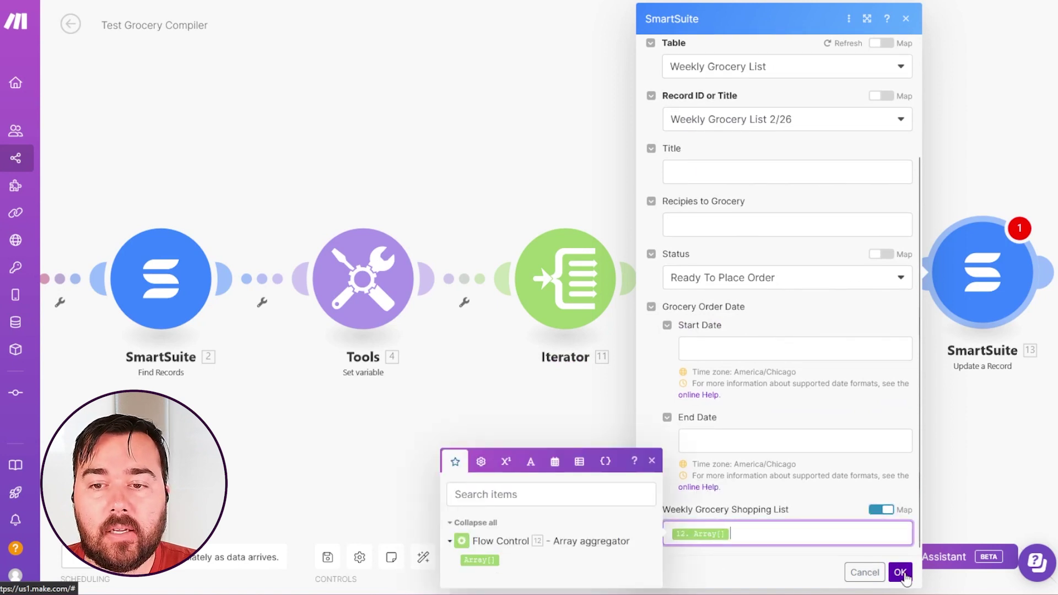
pyautogui.scroll(3, 743, 332)
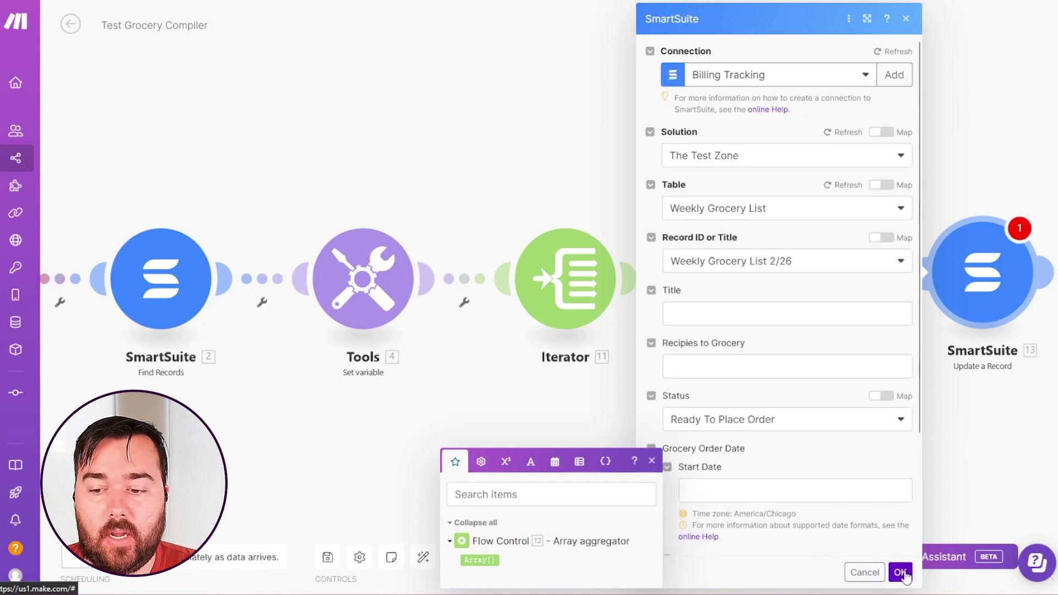
pyautogui.click(901, 573)
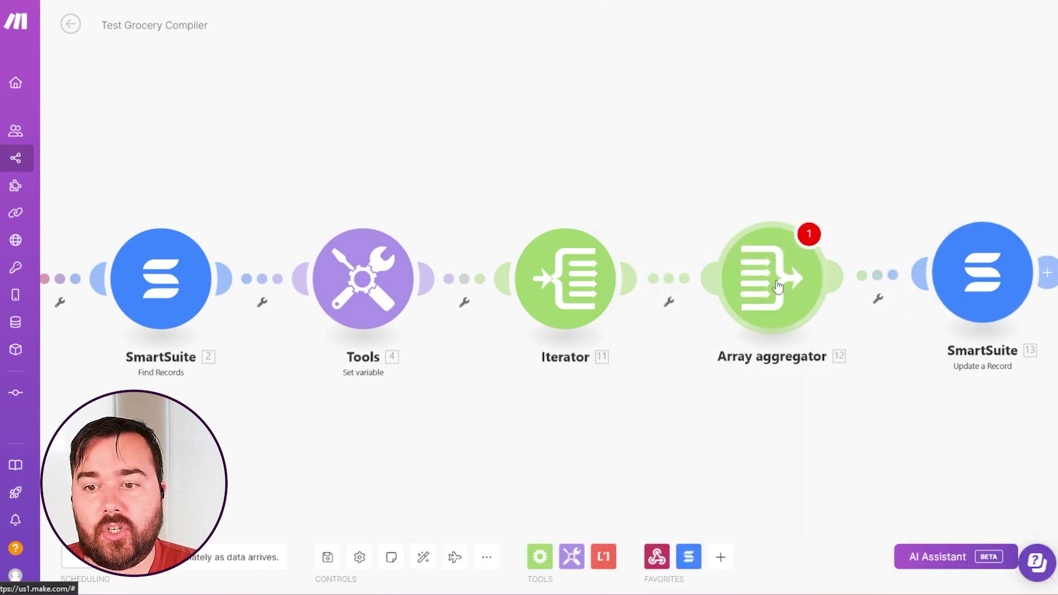
# Step: Set the Array aggregator's target structure to the Update a Record module's Weekly Grocery Shopping List, with the Iterator's Value as Item Description
pyautogui.click(777, 286)
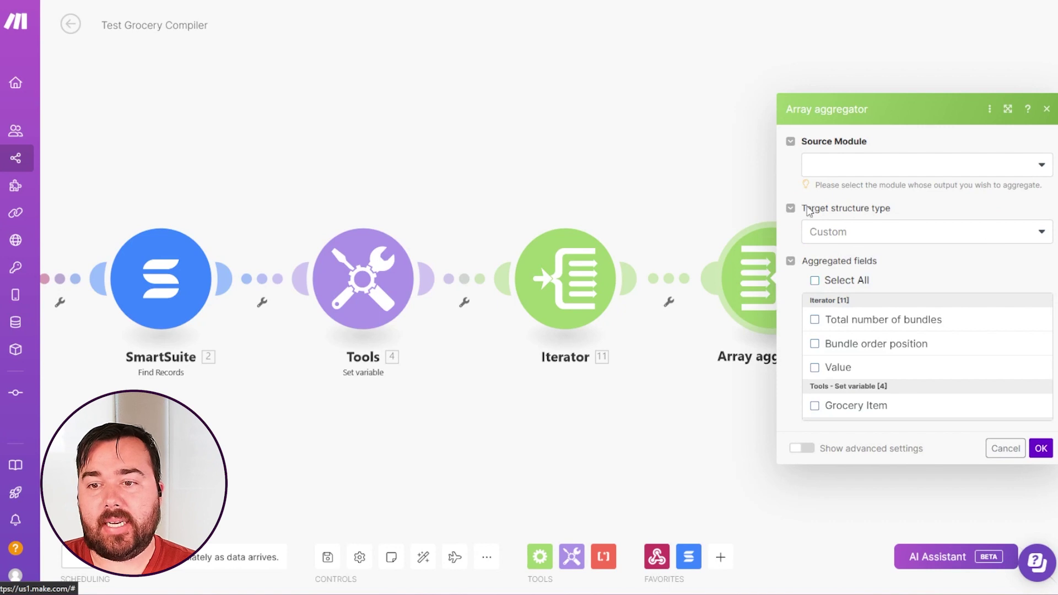
pyautogui.click(1041, 235)
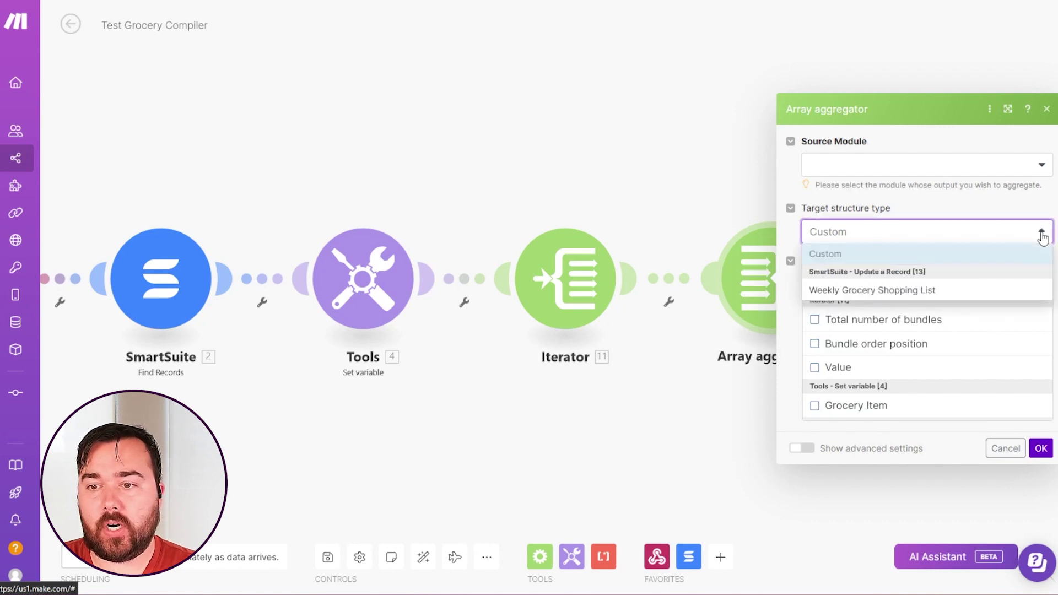
pyautogui.click(904, 292)
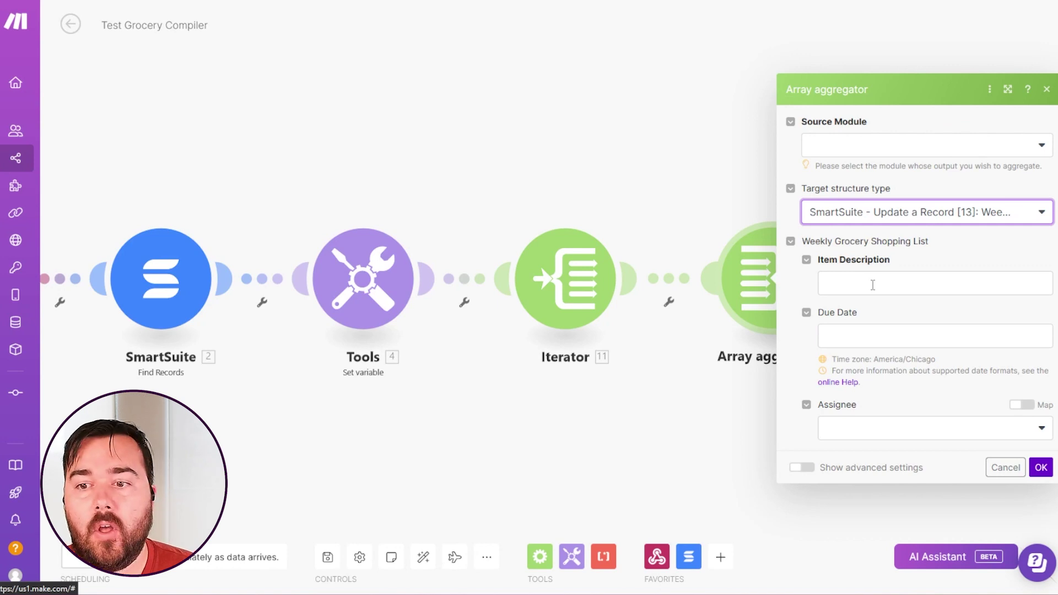
pyautogui.click(872, 285)
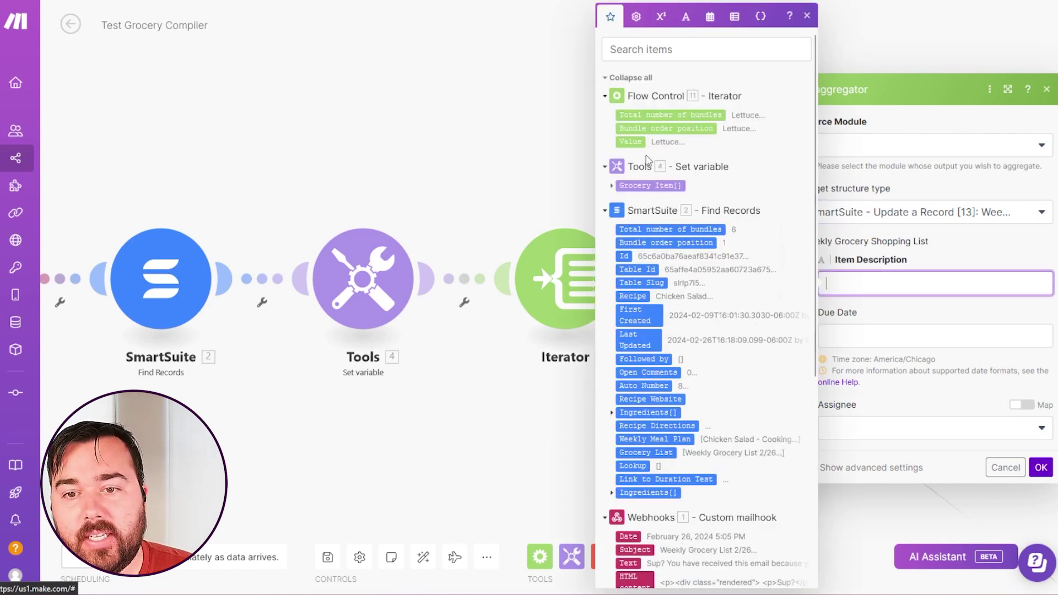
pyautogui.click(631, 142)
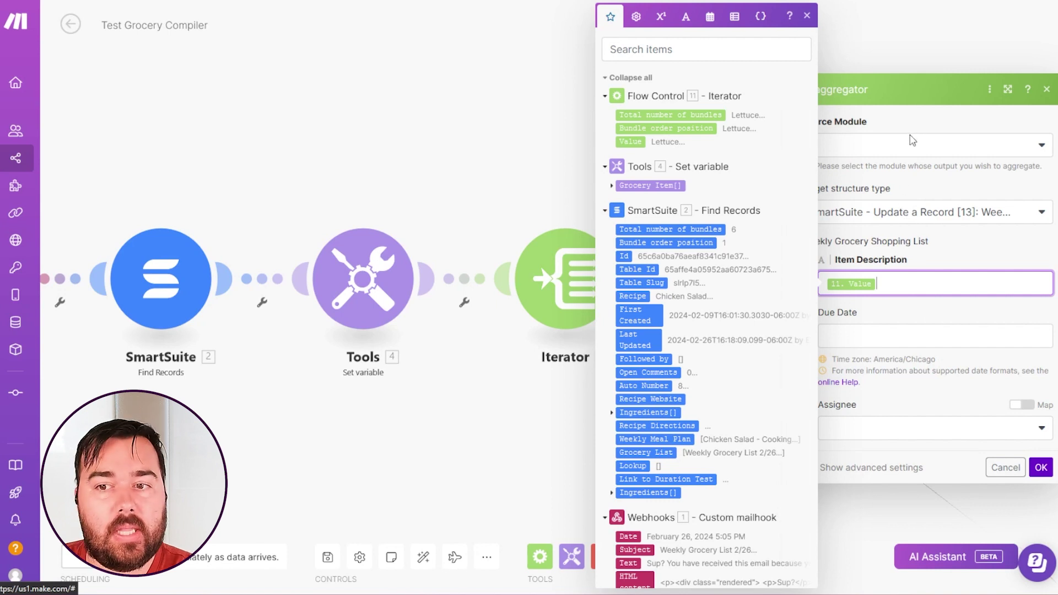
pyautogui.click(960, 250)
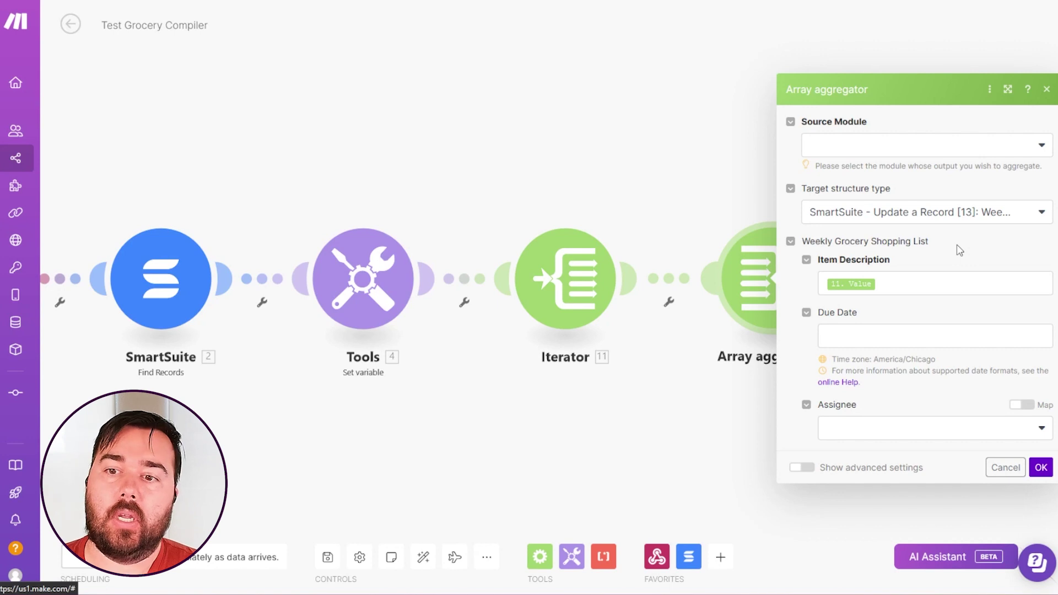
# Step: Set the Array aggregator's source module to SmartSuite - Find Records [2], and save the scenario with its modules auto-aligned
pyautogui.click(997, 151)
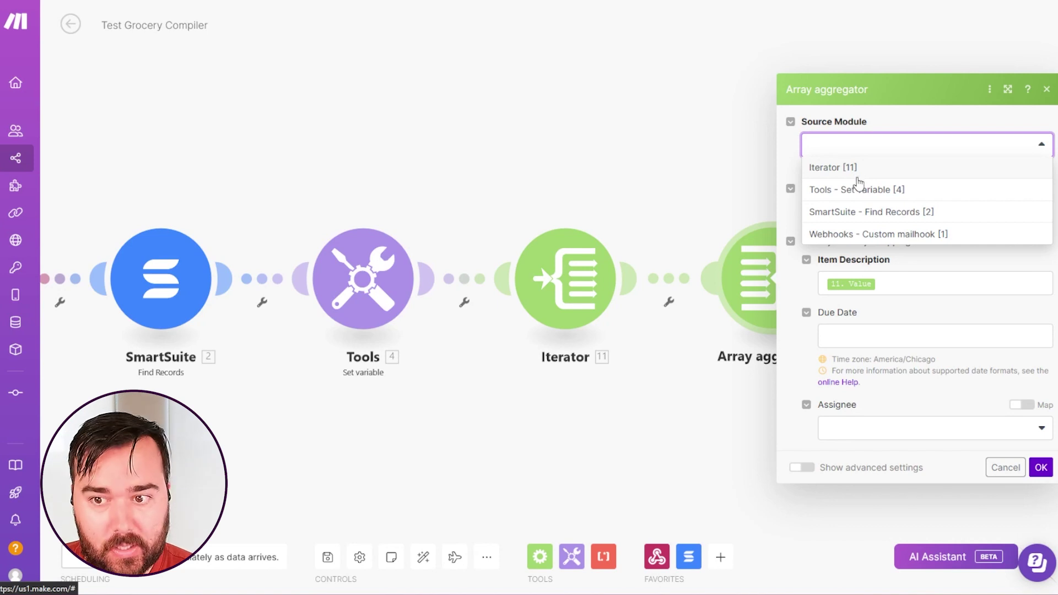
pyautogui.click(871, 214)
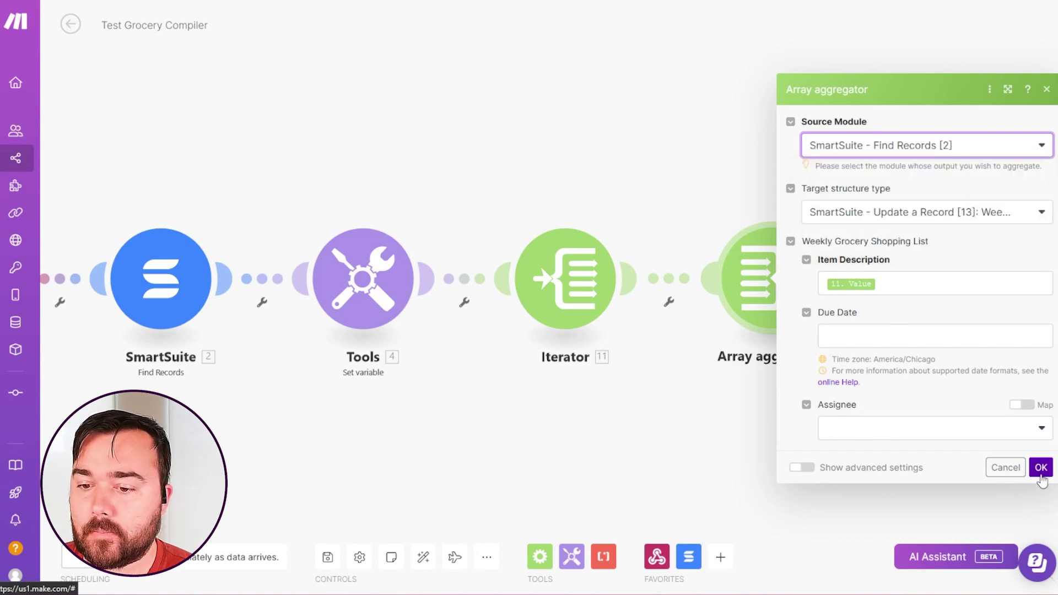
pyautogui.click(1040, 469)
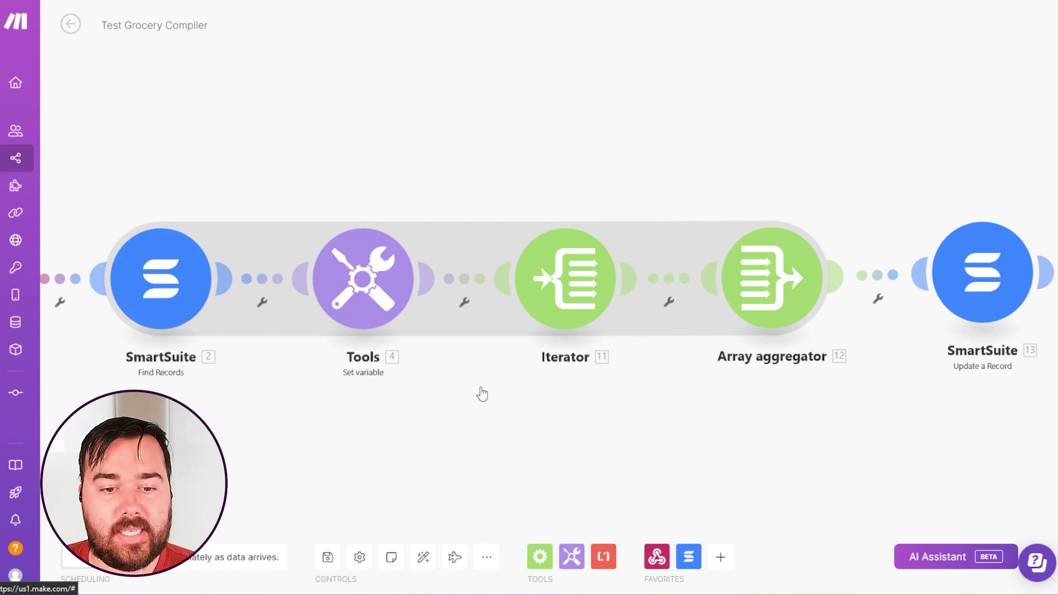
pyautogui.click(423, 556)
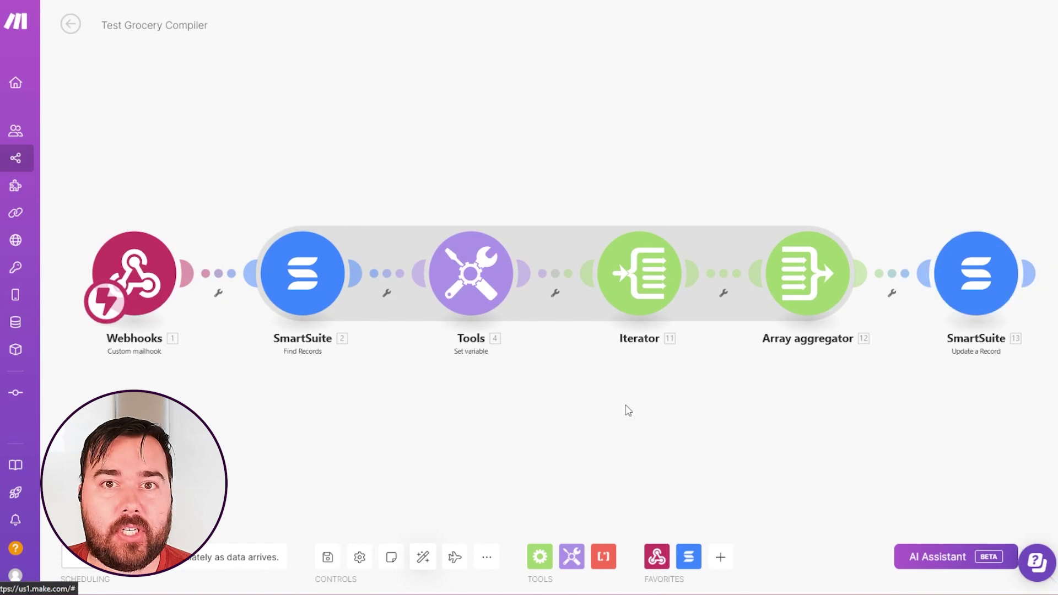
pyautogui.click(328, 561)
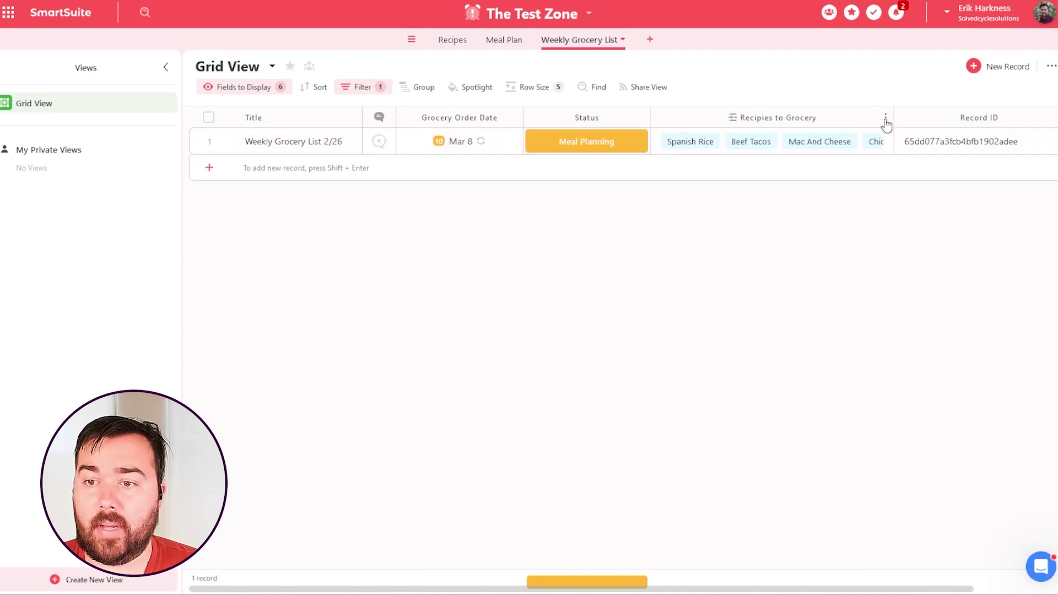
# Step: In SmartSuite, review the recipes linked to Weekly Grocery List 2/26 and set its Status to Gathering Ingredients
pyautogui.click(883, 144)
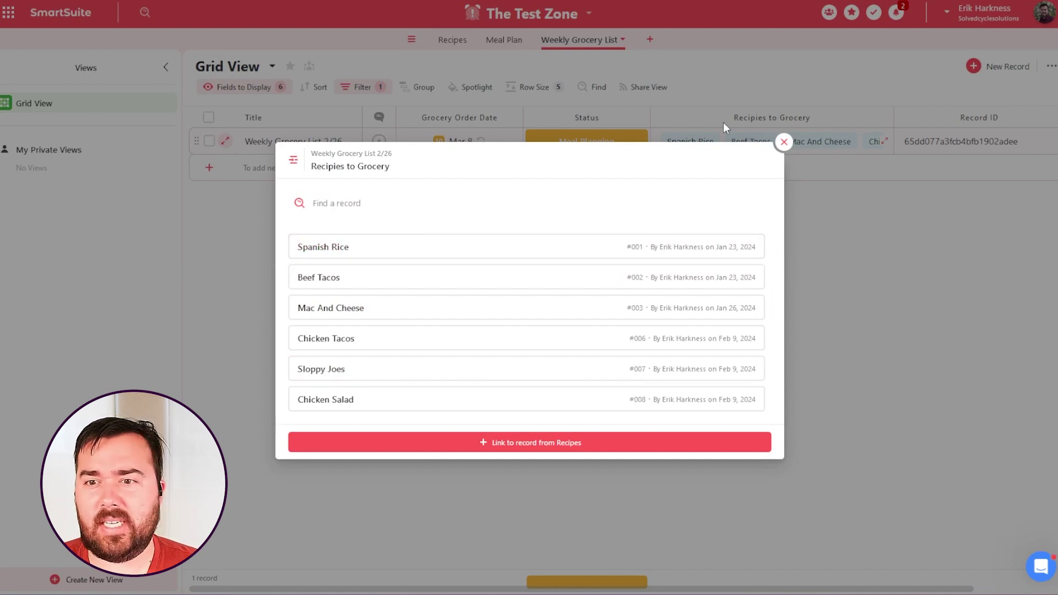
pyautogui.click(784, 142)
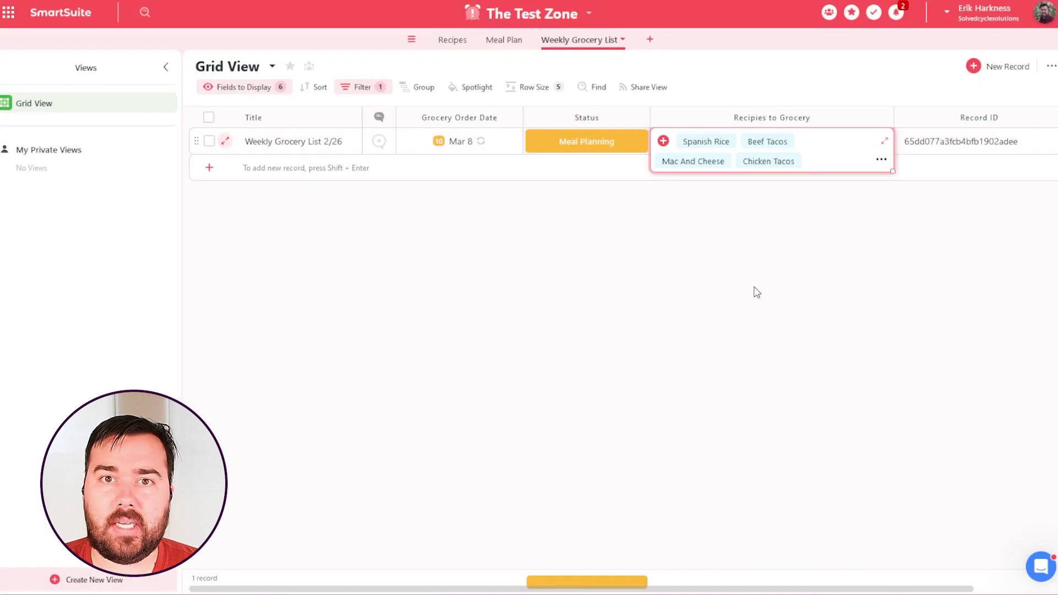
pyautogui.click(604, 317)
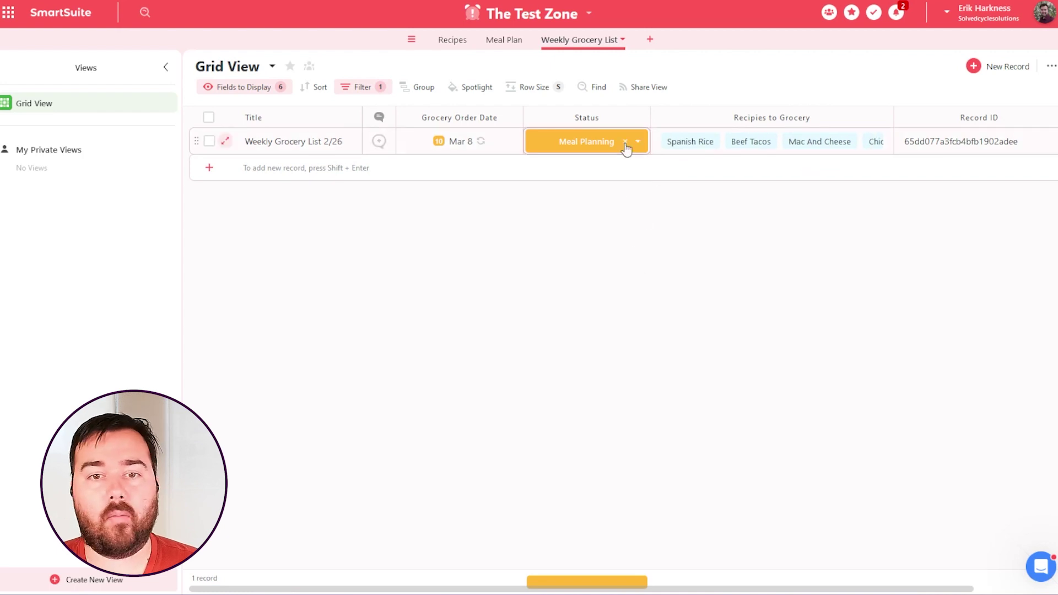
pyautogui.click(639, 143)
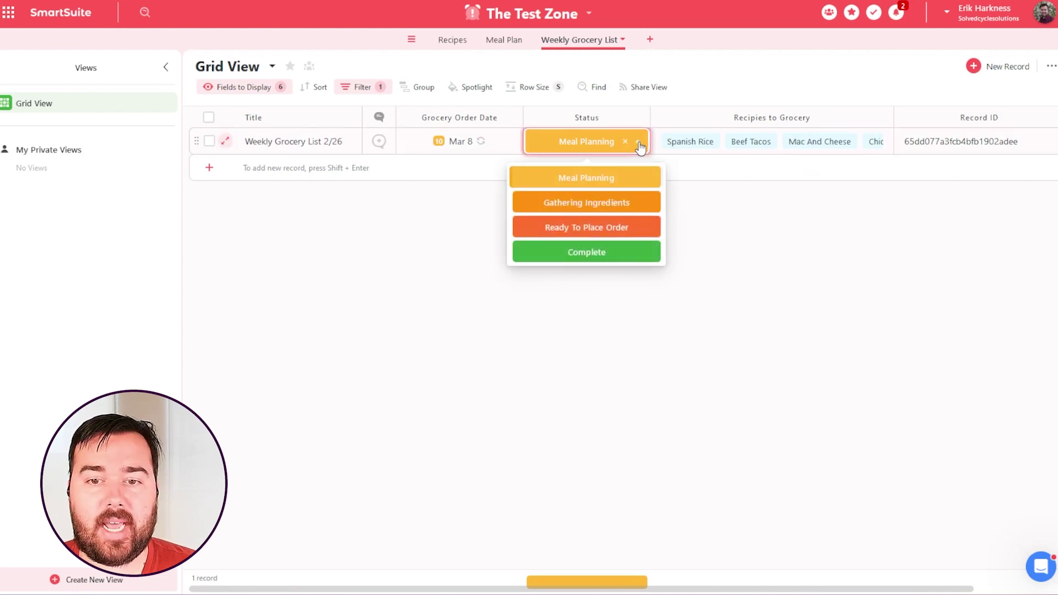
pyautogui.click(617, 211)
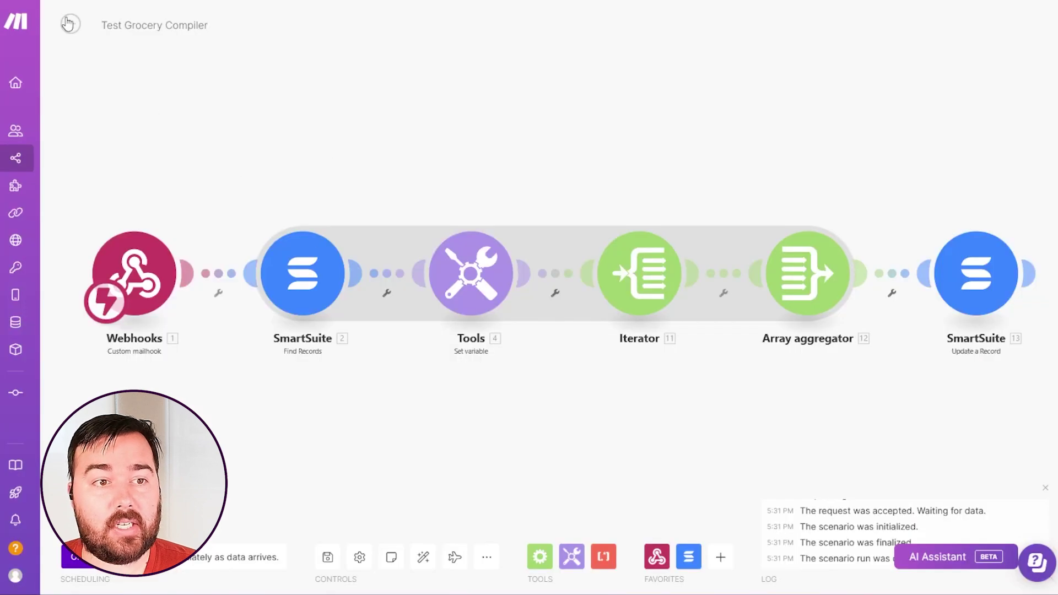
# Step: In Make, inspect the Weekly Grocery Shopping List output of the Update a Record module from the scenario's latest run
pyautogui.click(69, 25)
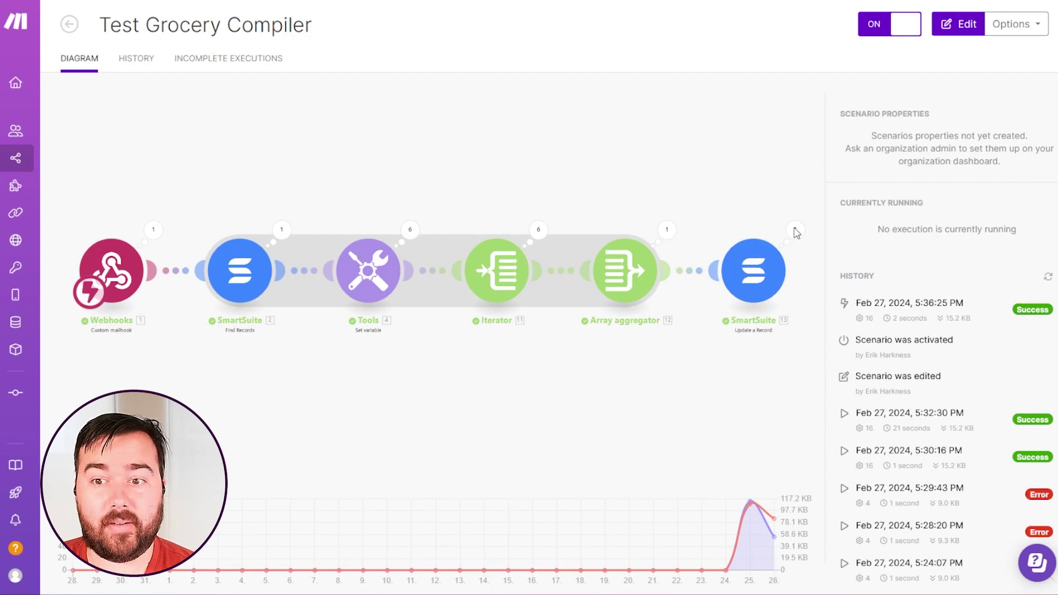
pyautogui.click(796, 245)
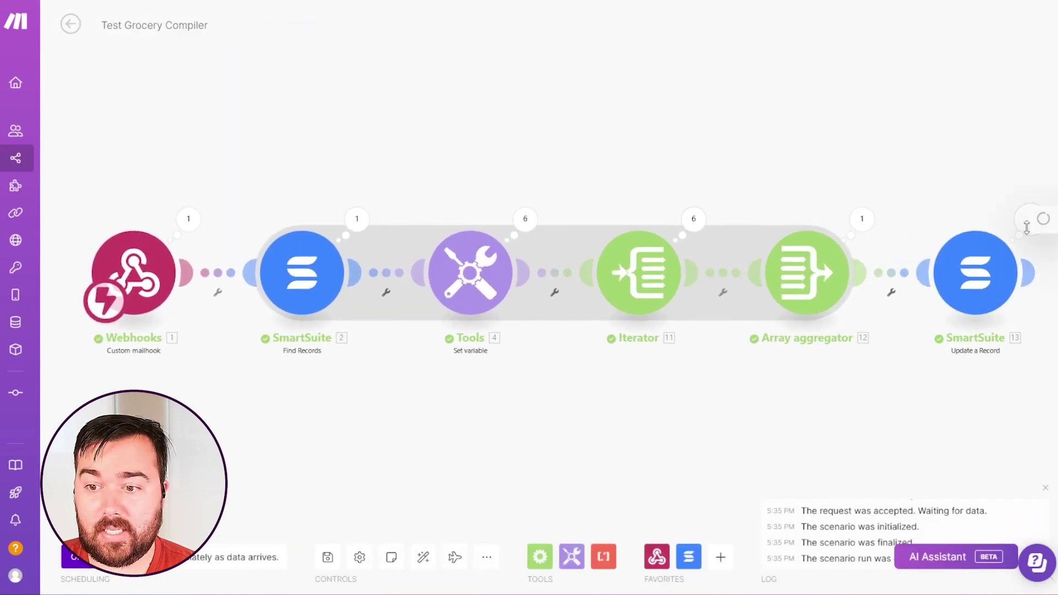
pyautogui.click(1034, 223)
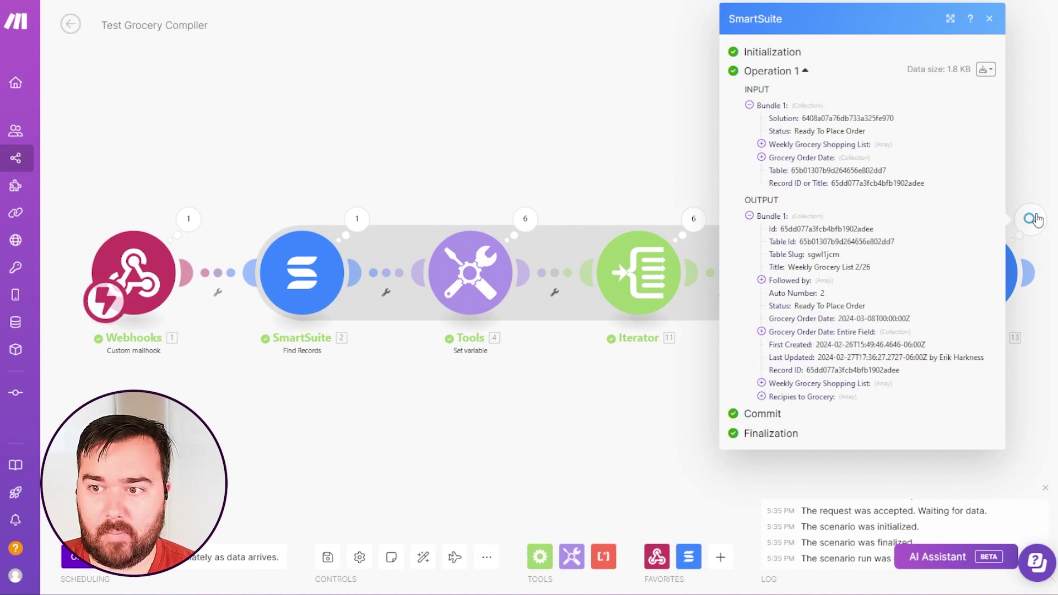
pyautogui.click(761, 383)
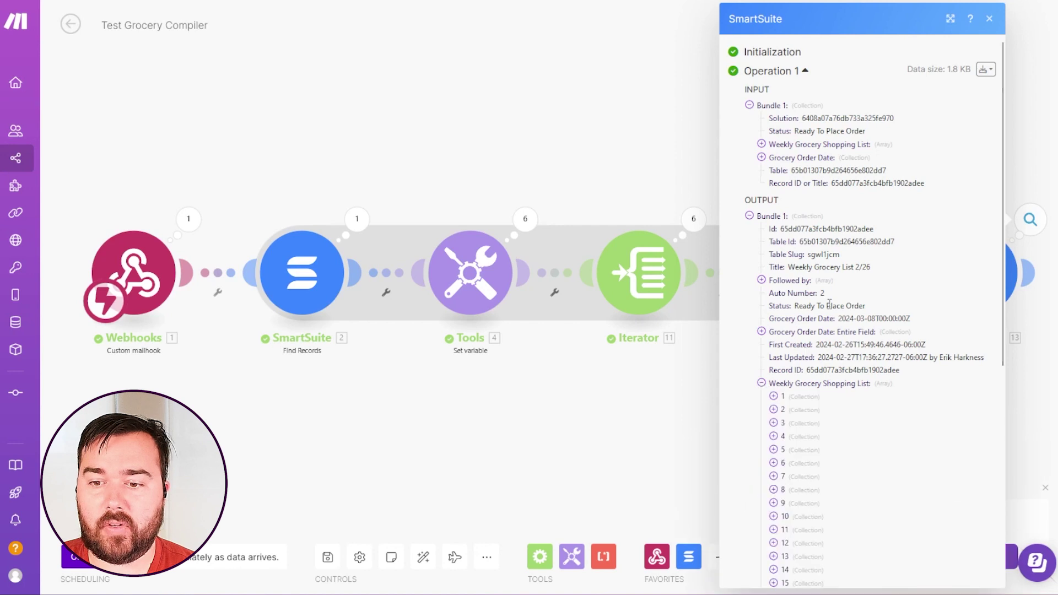
pyautogui.scroll(-6, 822, 314)
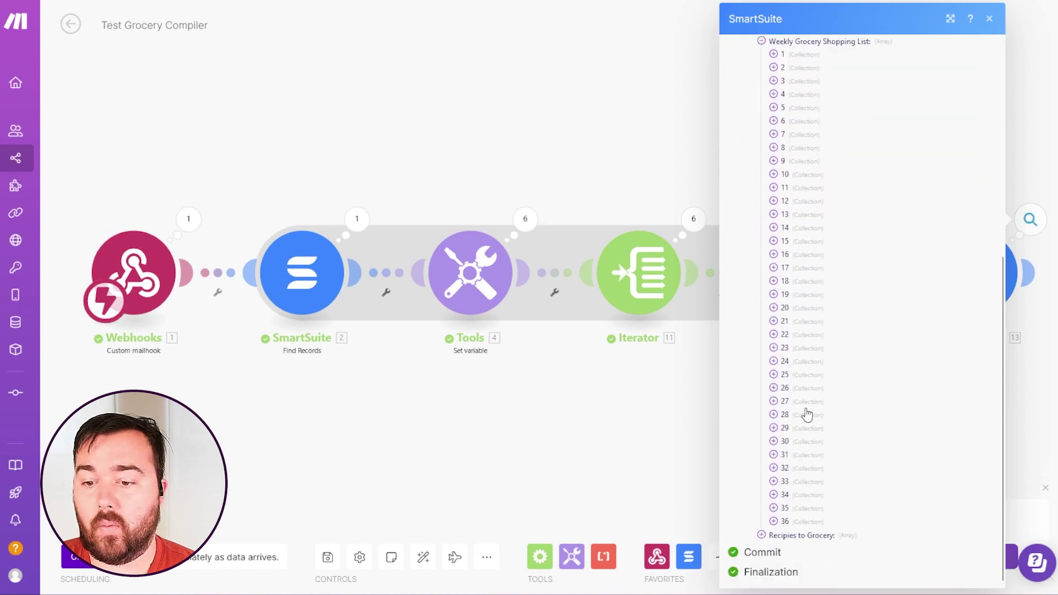
pyautogui.click(774, 521)
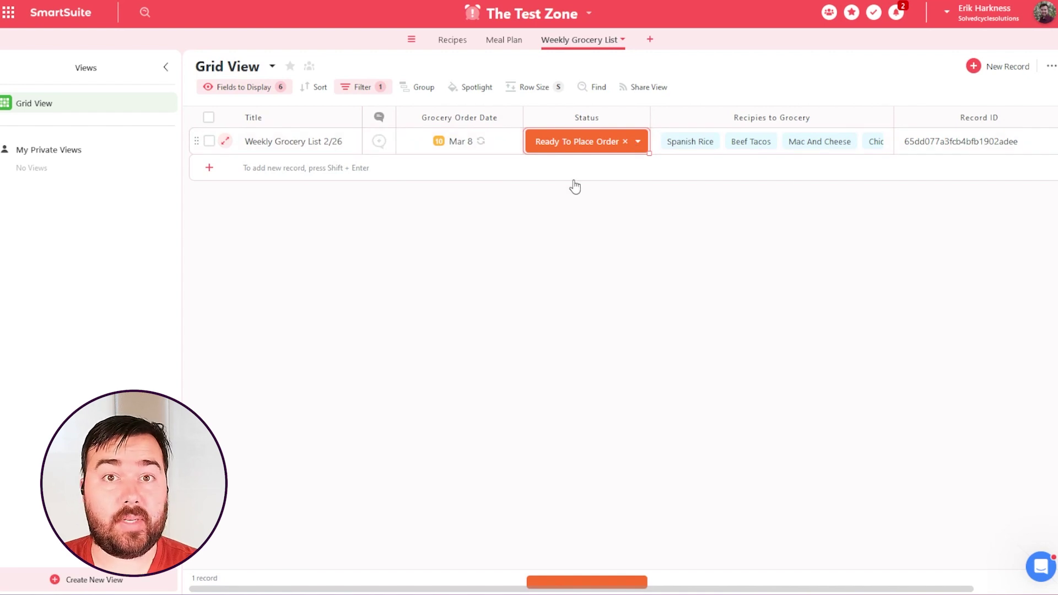
# Step: Open the Weekly Grocery List 2/26 record in SmartSuite and examine the items in its Weekly Grocery Shopping List
pyautogui.click(224, 144)
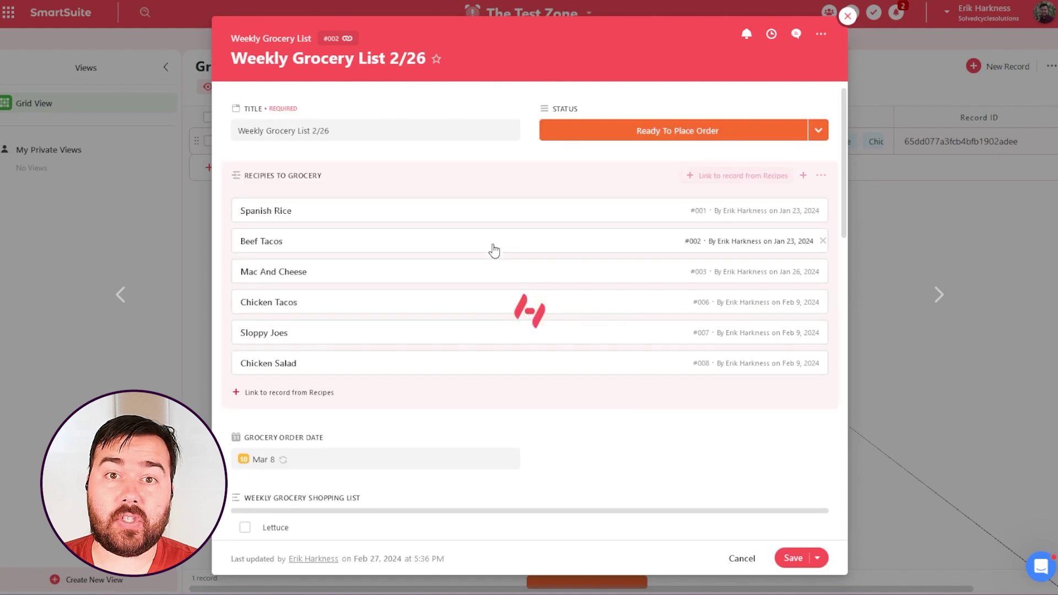
pyautogui.scroll(-4, 493, 246)
pyautogui.scroll(-9, 493, 251)
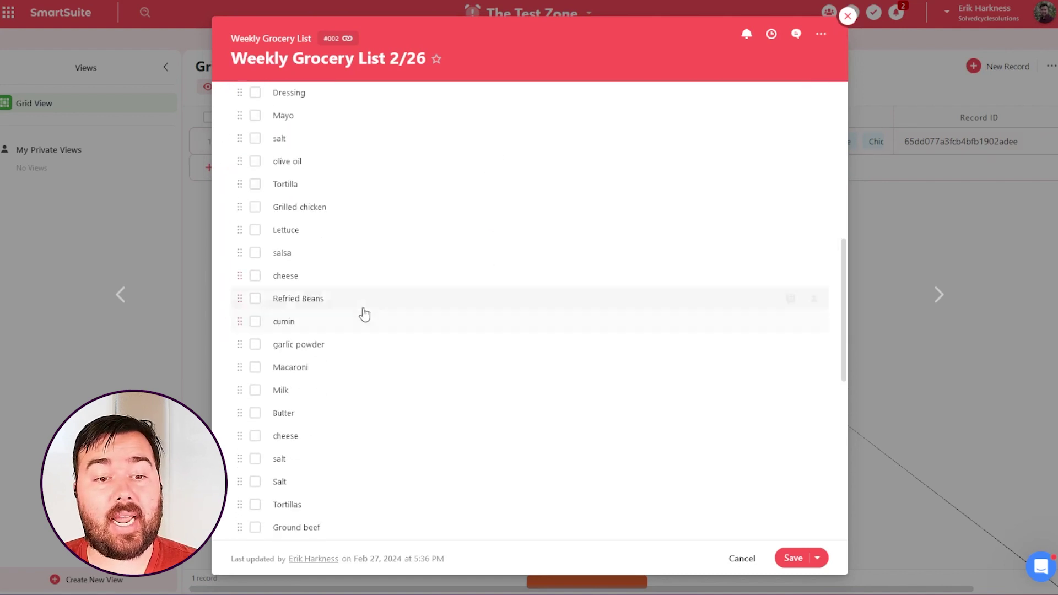
pyautogui.scroll(-3, 369, 315)
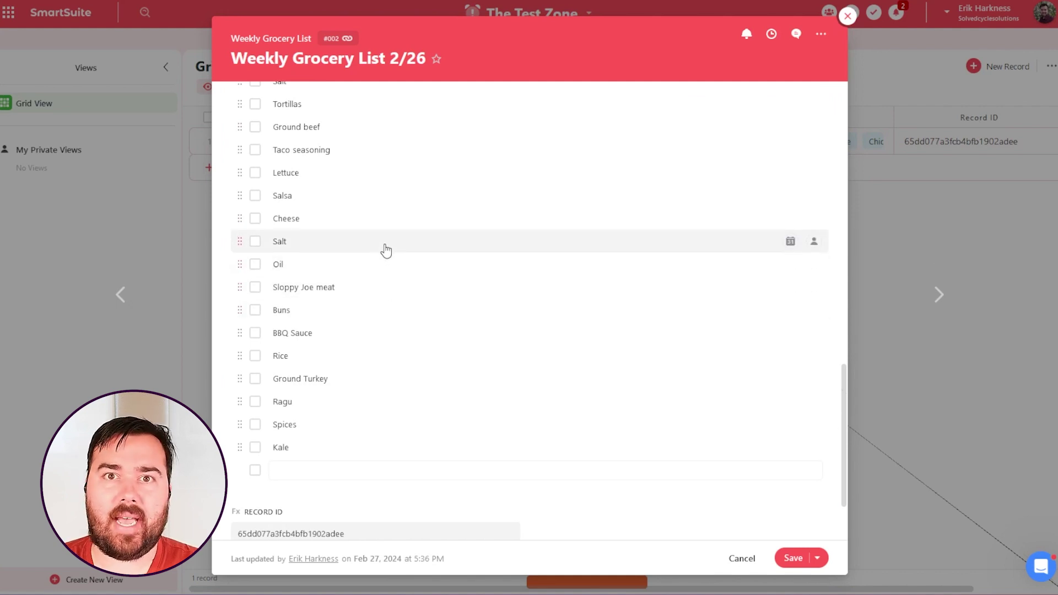
# Step: Delete the Salt item below Cheese and the Oil, Spices and Rice items from the Weekly Grocery Shopping List
pyautogui.click(385, 249)
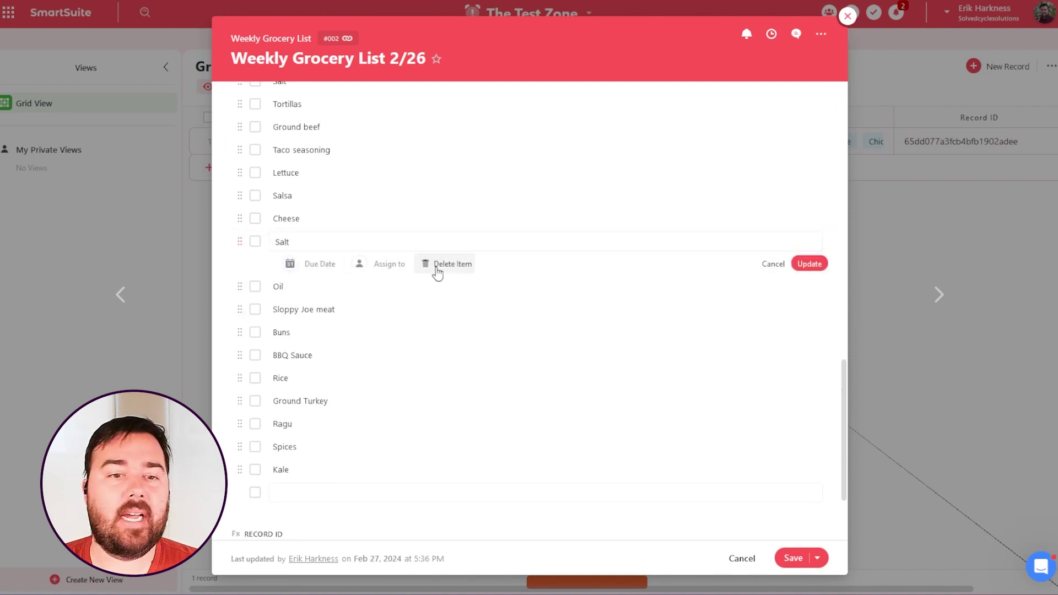
pyautogui.click(437, 267)
pyautogui.click(369, 248)
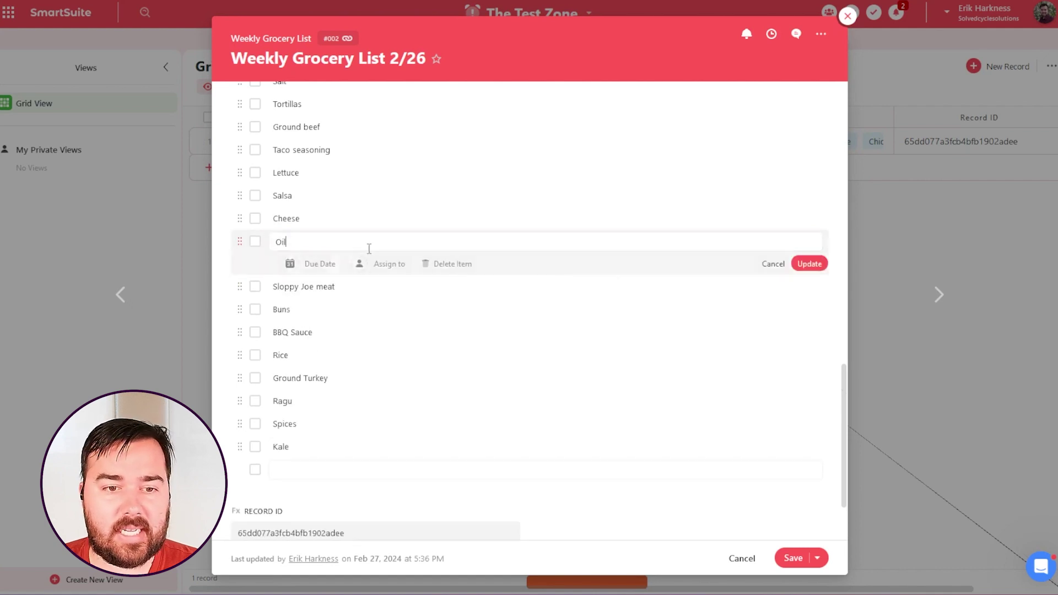
pyautogui.click(438, 265)
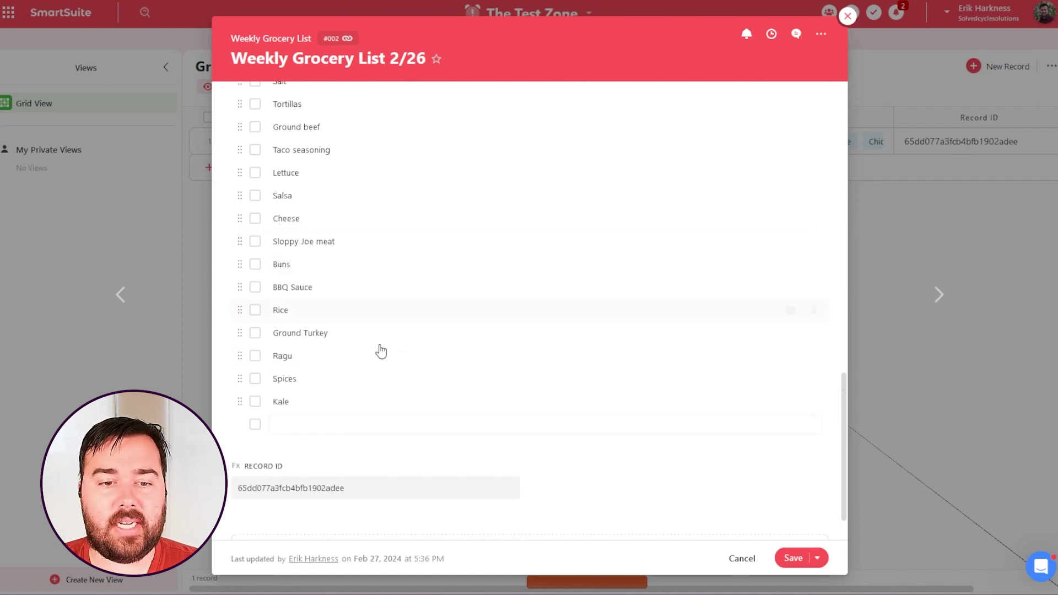
pyautogui.click(339, 381)
pyautogui.click(435, 403)
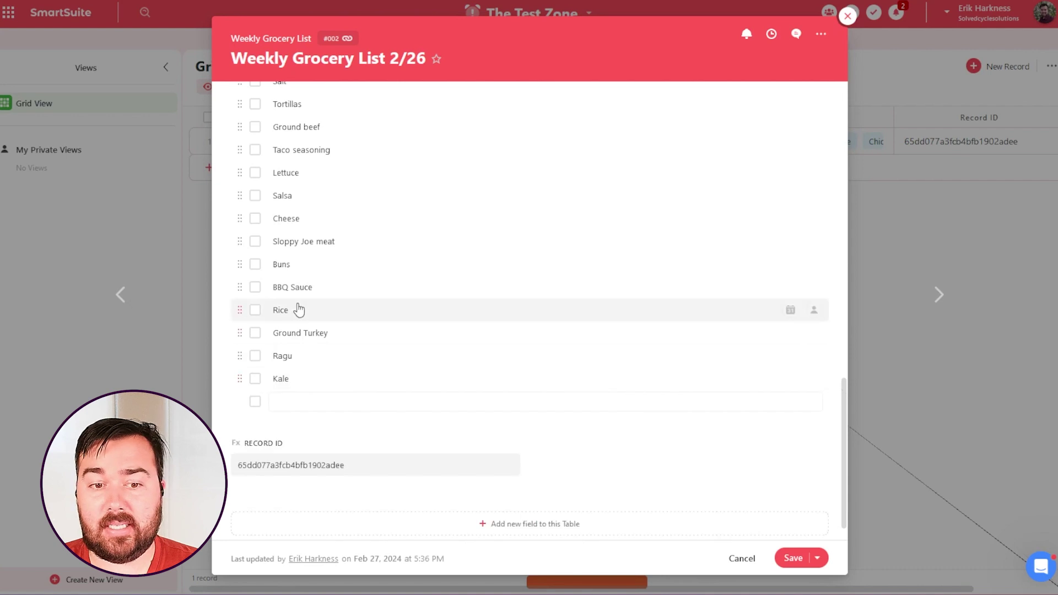
pyautogui.click(298, 309)
pyautogui.click(443, 331)
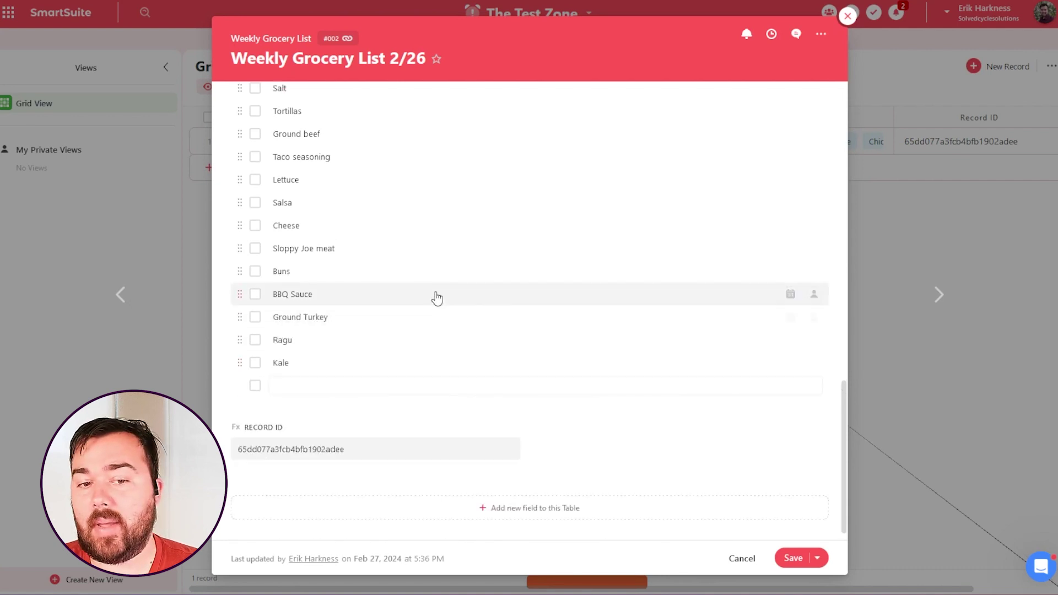
# Step: Delete the adjacent Salt and salt items between cheese and Tortillas from the Weekly Grocery Shopping List
pyautogui.scroll(3, 434, 292)
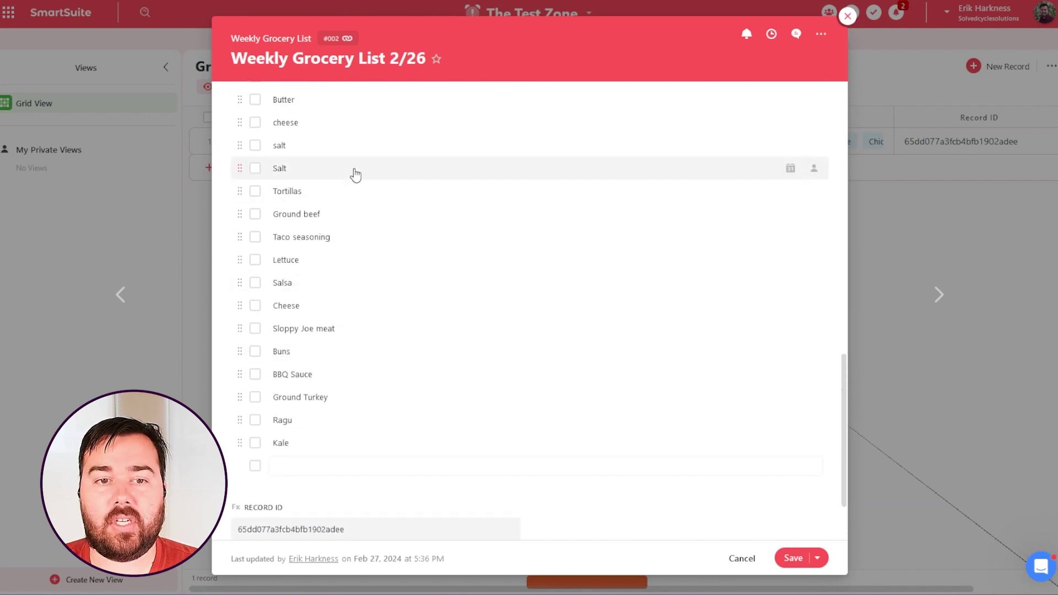
pyautogui.click(355, 170)
pyautogui.click(448, 192)
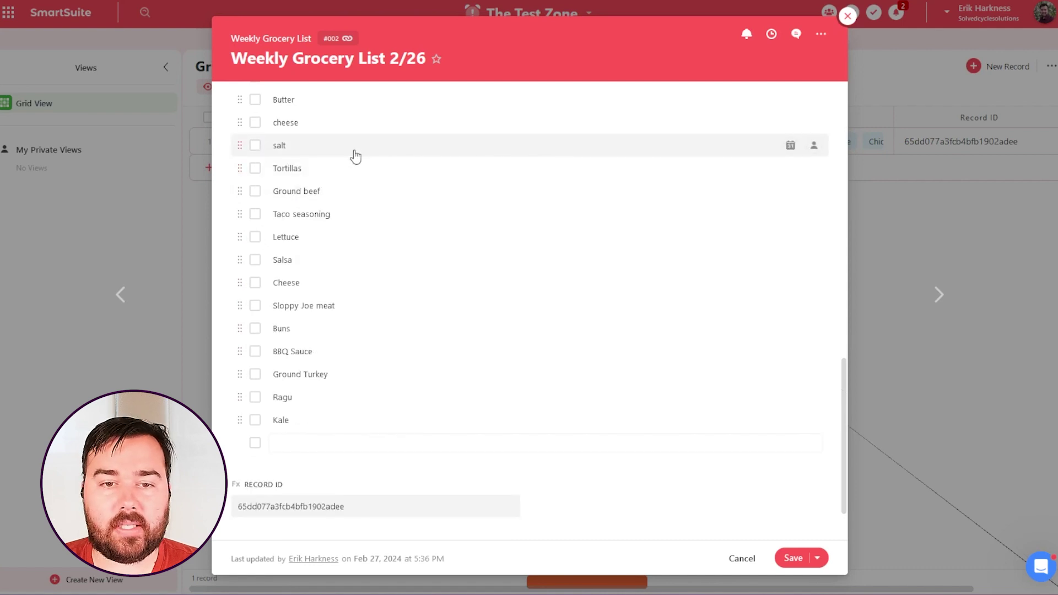
pyautogui.click(356, 151)
pyautogui.click(449, 167)
pyautogui.scroll(5, 493, 280)
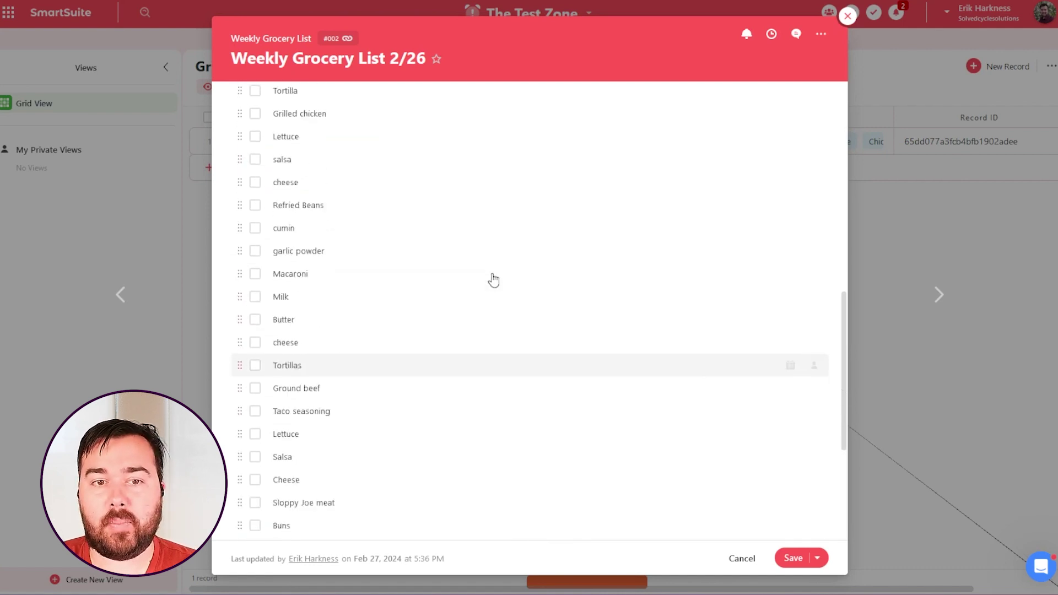
pyautogui.scroll(2, 493, 280)
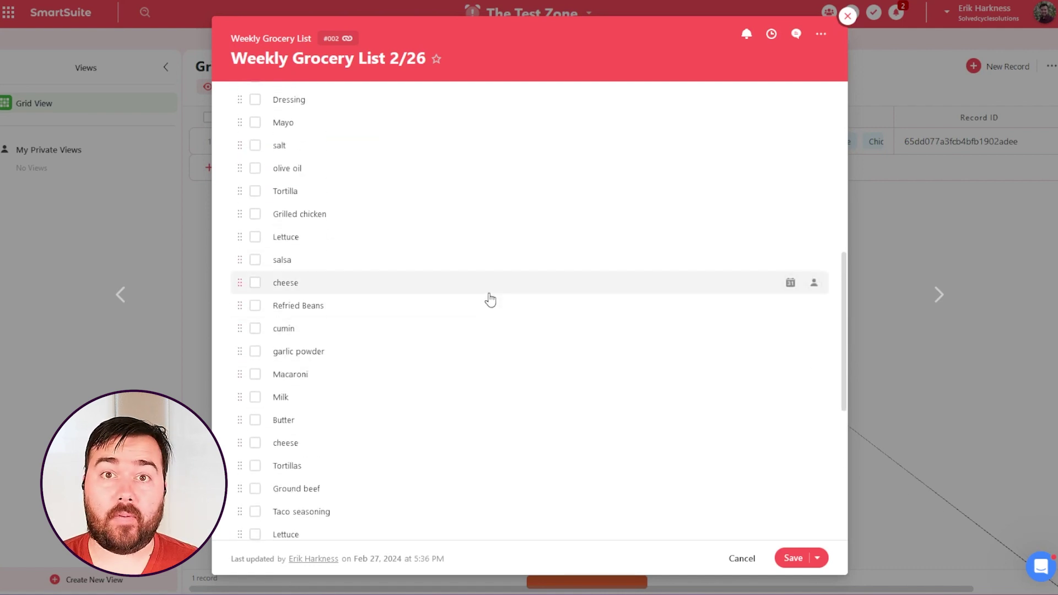